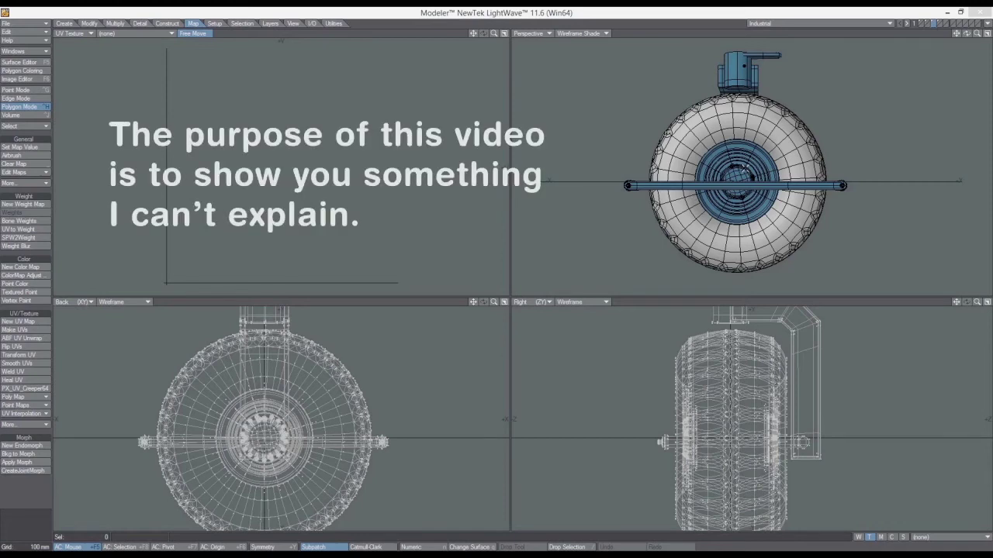
Step: Compare the wheel assembly layer with the separate layer that holds a ring of bolts
click(939, 23)
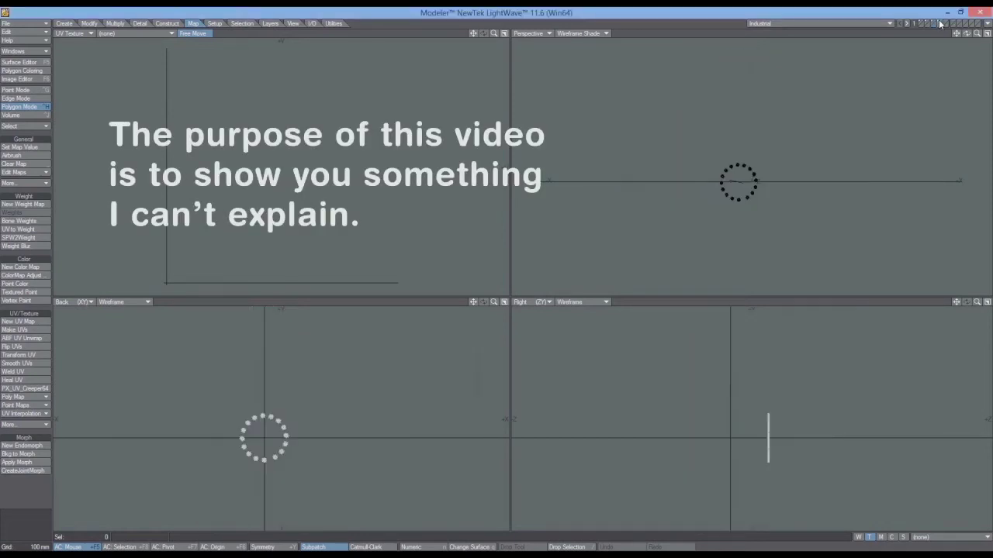
mouse_move(977, 34)
mouse_down()
mouse_move(991, 34)
mouse_move(966, 1)
mouse_move(990, 52)
mouse_move(973, 34)
mouse_move(977, 16)
mouse_move(990, 34)
mouse_move(980, 34)
mouse_up()
click(934, 24)
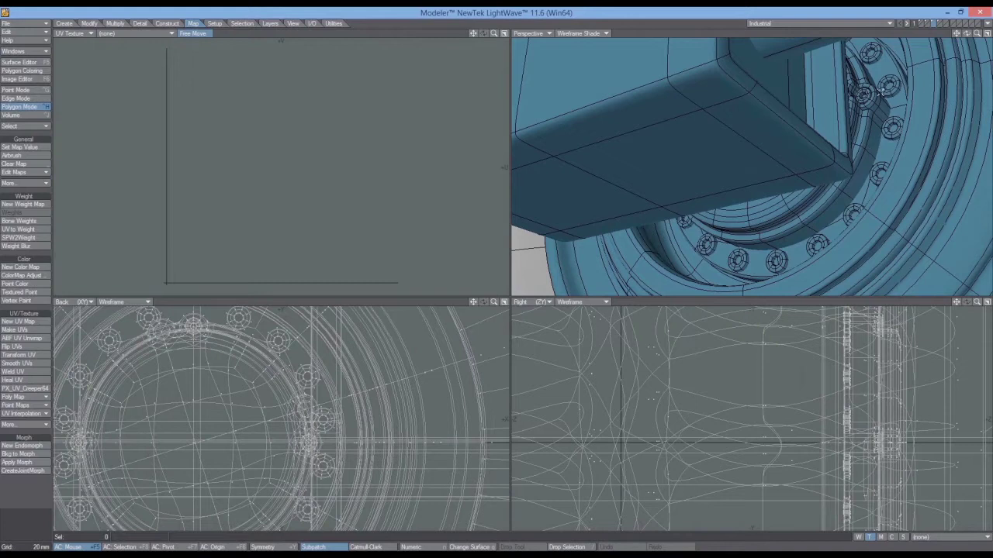
key(comma)
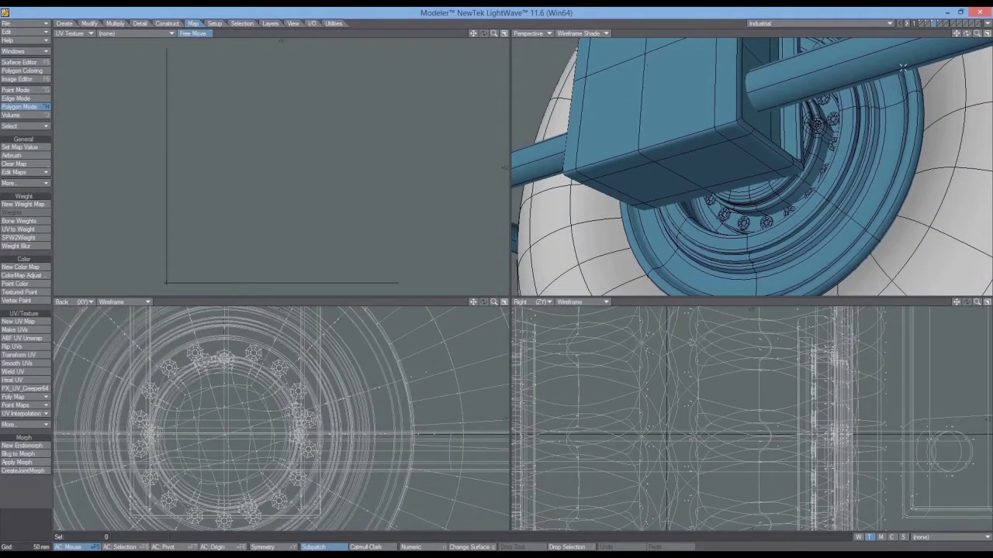
click(939, 25)
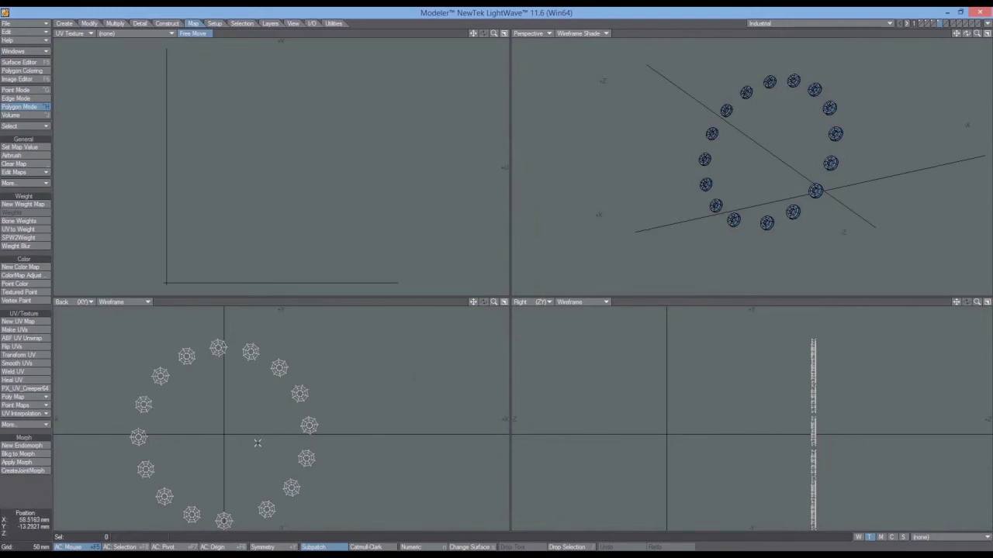
click(934, 24)
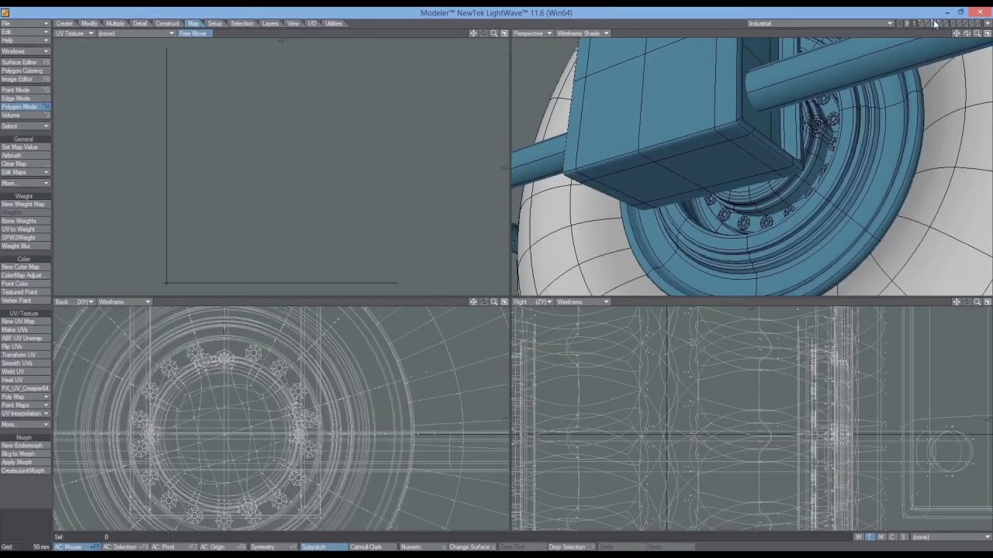
Step: Select polygons on the wheel's bolts, extend the selection to the complete bolts, and move them to the empty last layer
mouse_move(976, 33)
mouse_down()
mouse_move(950, 33)
mouse_move(988, 54)
mouse_move(941, 21)
mouse_move(990, 34)
mouse_move(979, 34)
mouse_up()
scroll(760, 215, up, 3)
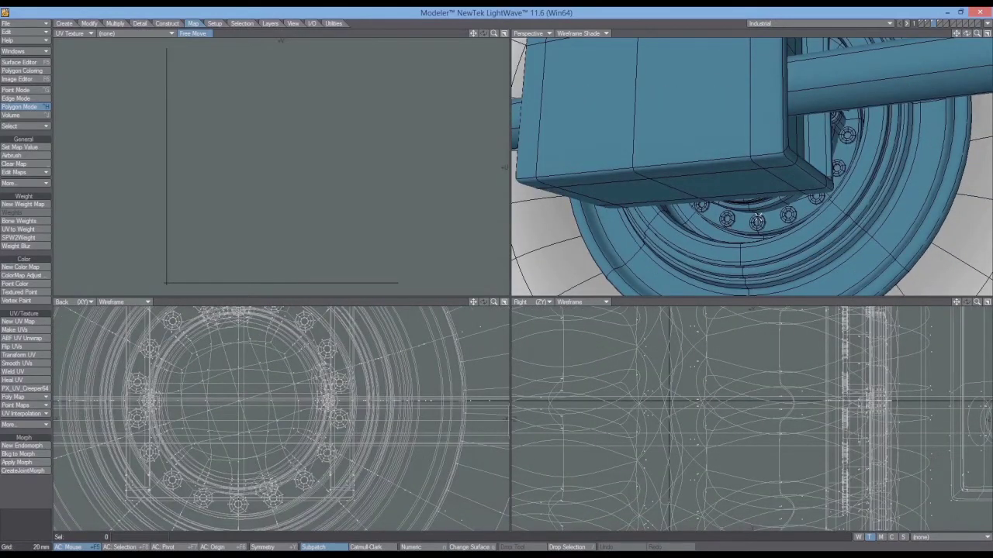
click(760, 220)
click(790, 213)
click(813, 198)
click(839, 161)
click(848, 140)
alt+drag(848, 139, 805, 87)
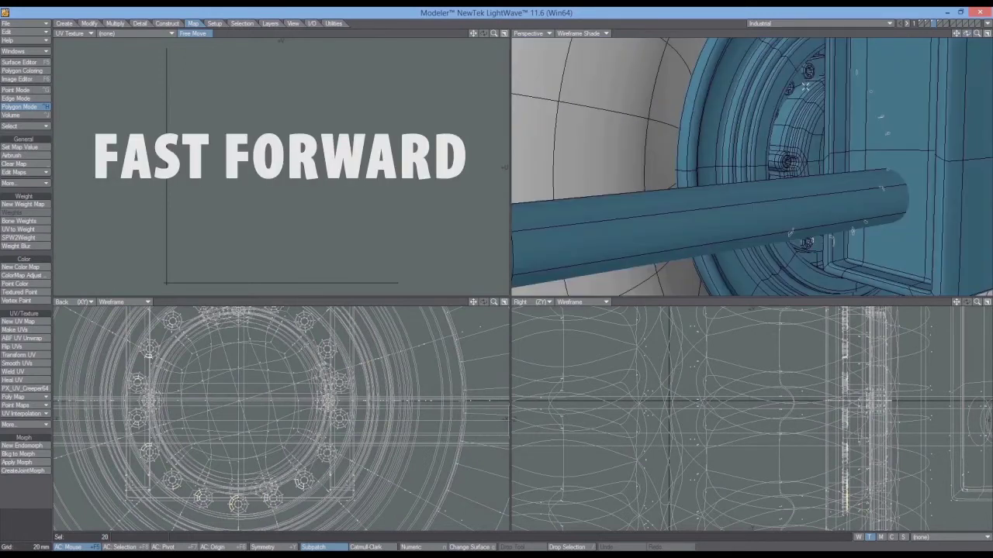
drag(966, 34, 979, 34)
click(779, 205)
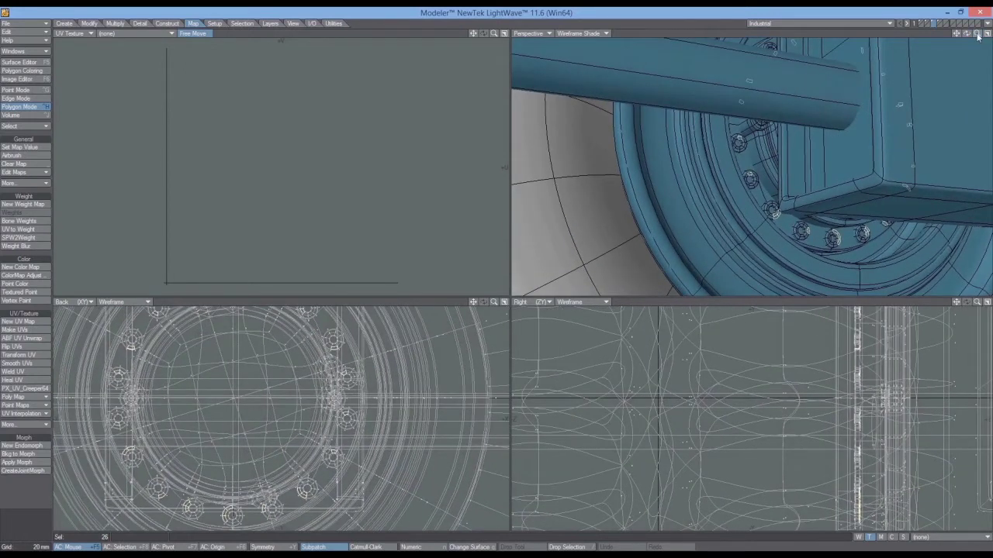
key(bracketright)
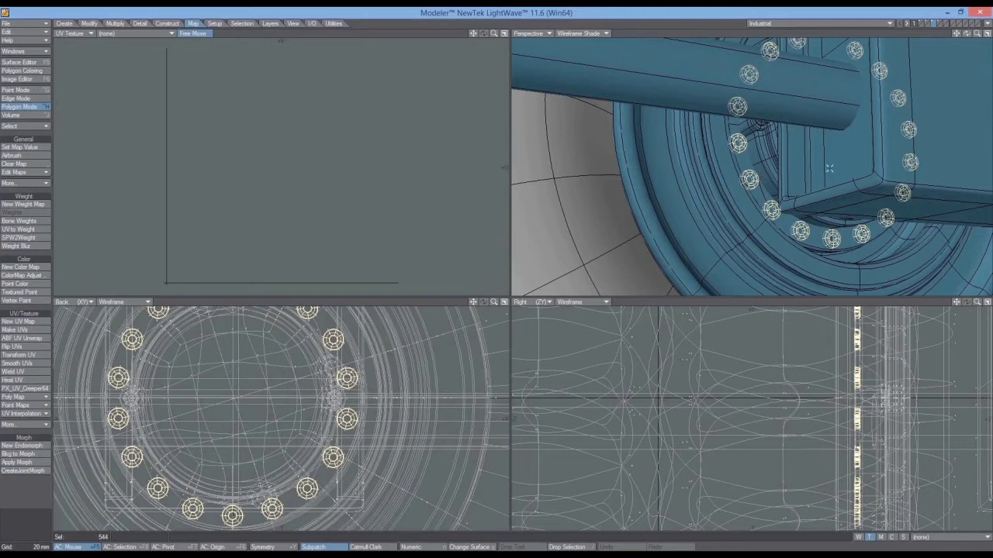
click(979, 24)
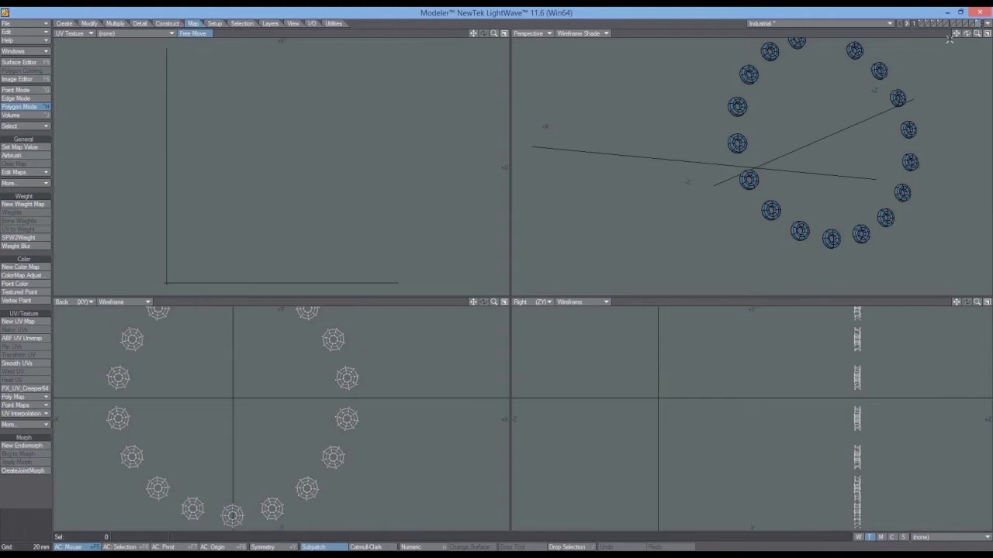
Step: Cut the bottommost bolt out of the ring and paste it into the empty second-to-last layer
mouse_move(956, 34)
mouse_down()
mouse_move(912, 49)
mouse_move(980, 35)
mouse_move(968, 36)
mouse_up()
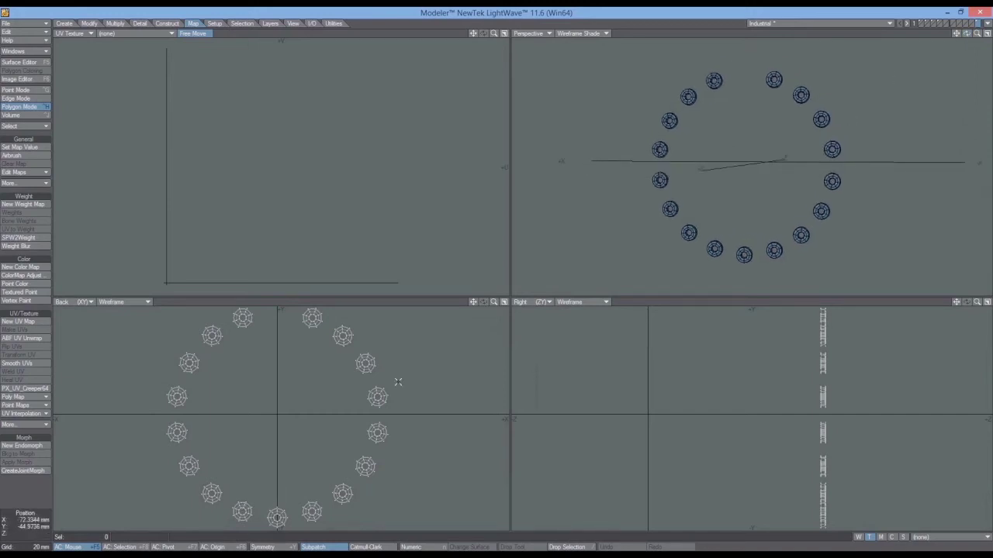
drag(472, 302, 476, 275)
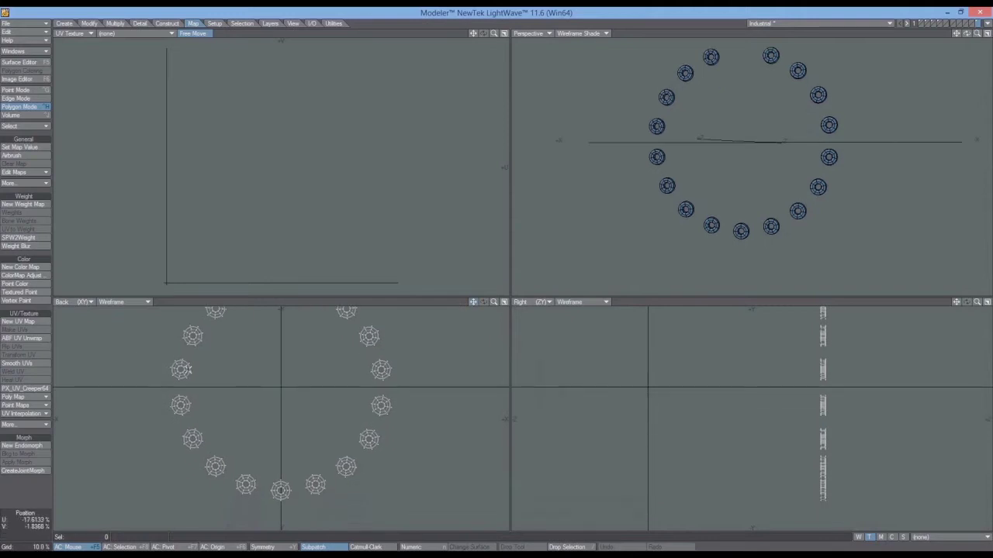
mouse_move(264, 500)
right_down()
mouse_move(296, 503)
mouse_move(259, 446)
right_up()
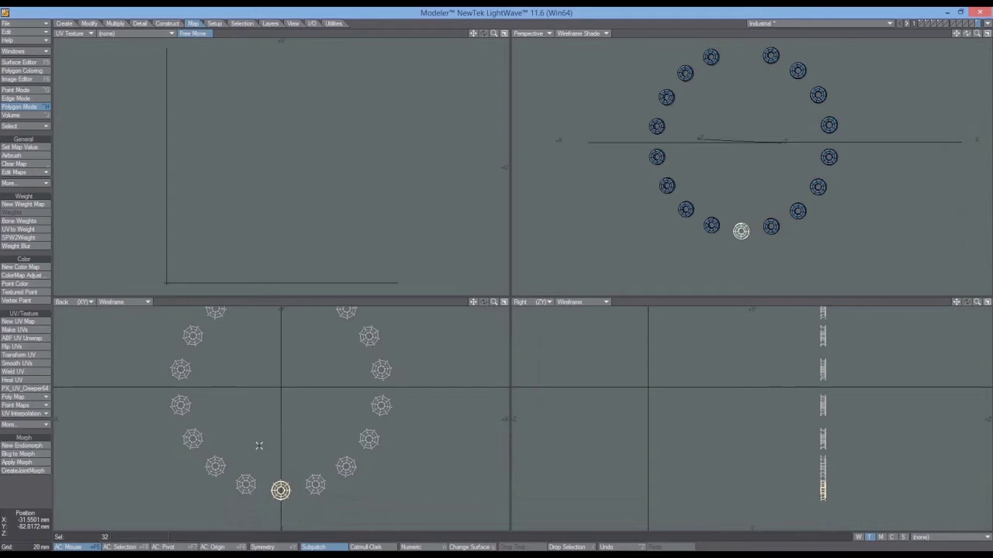
key(ctrl+x)
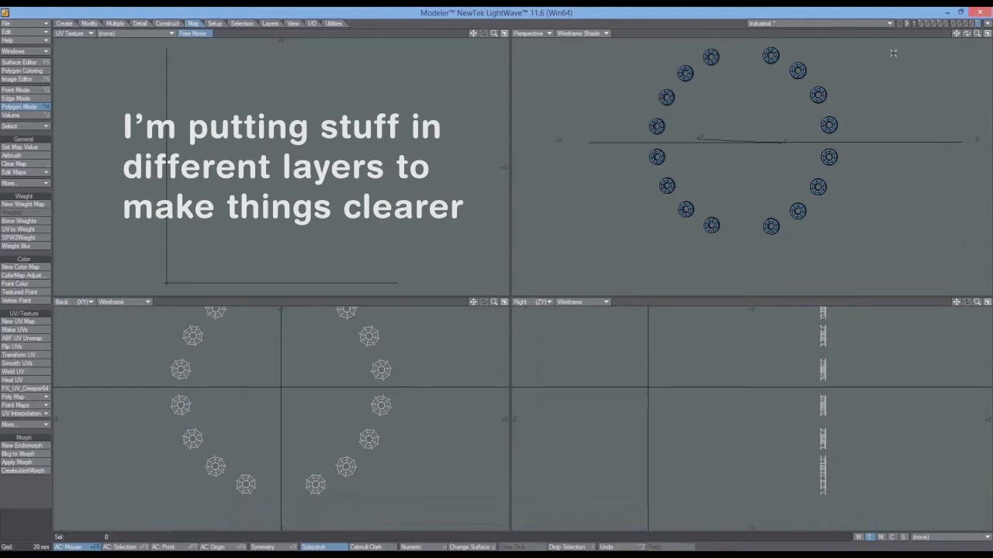
click(975, 26)
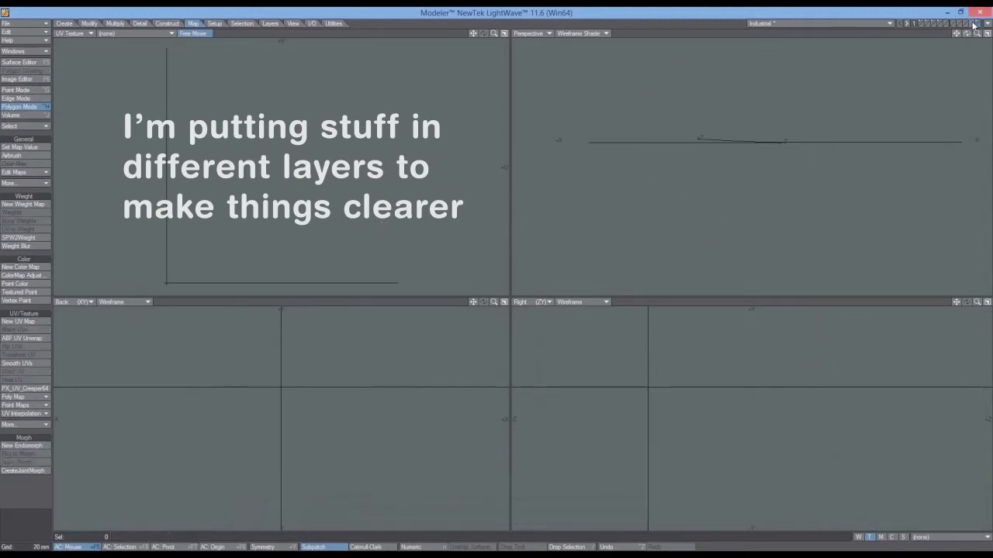
key(ctrl+v)
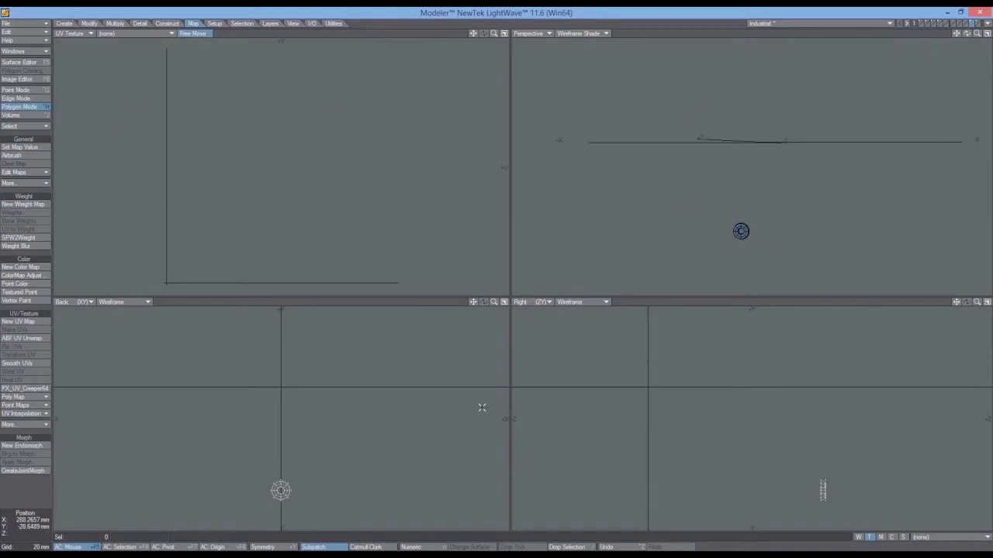
Step: Select the whole isolated bolt and create a planar UV map named test on the Z axis with Subpatch interpolation
key(a)
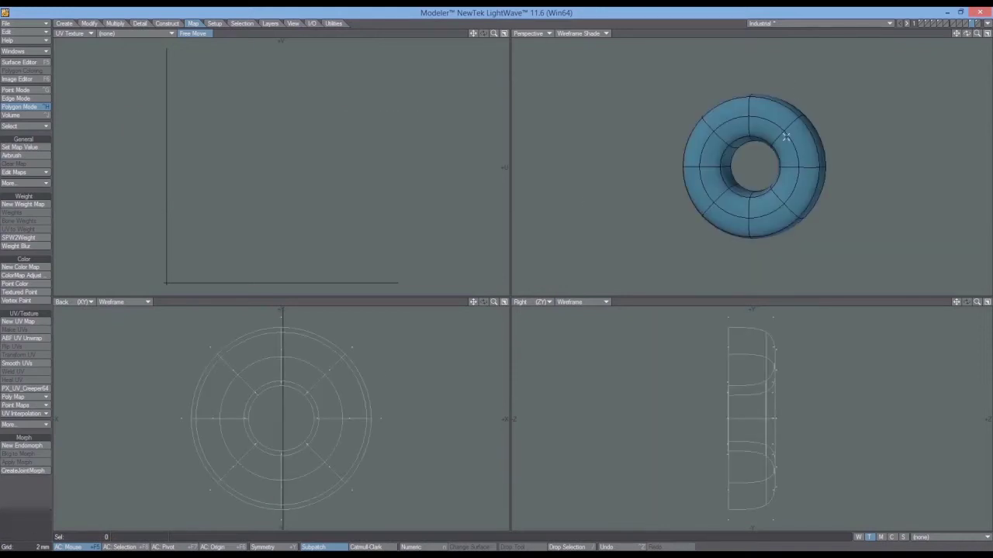
mouse_move(785, 136)
mouse_down()
mouse_move(786, 179)
mouse_move(772, 202)
mouse_up()
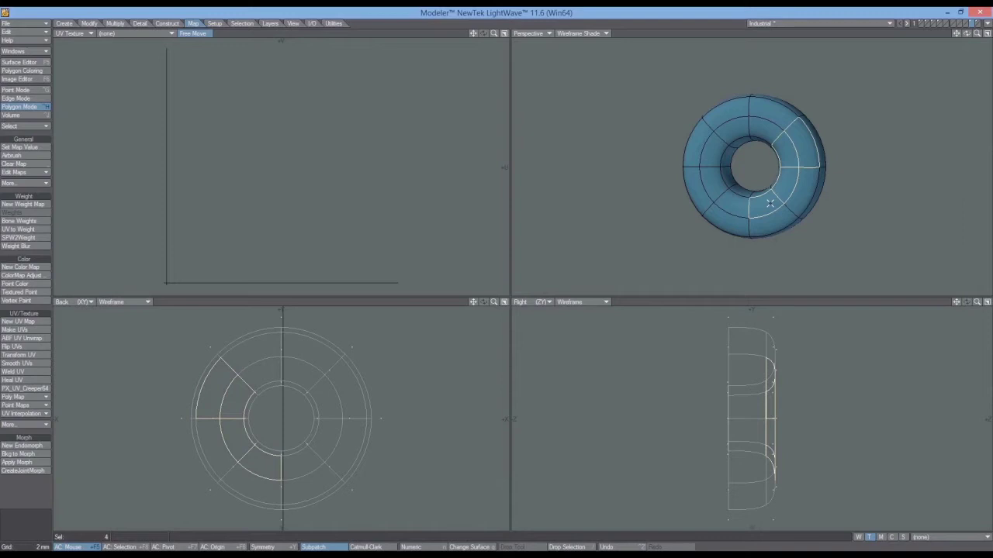
key(bracketright)
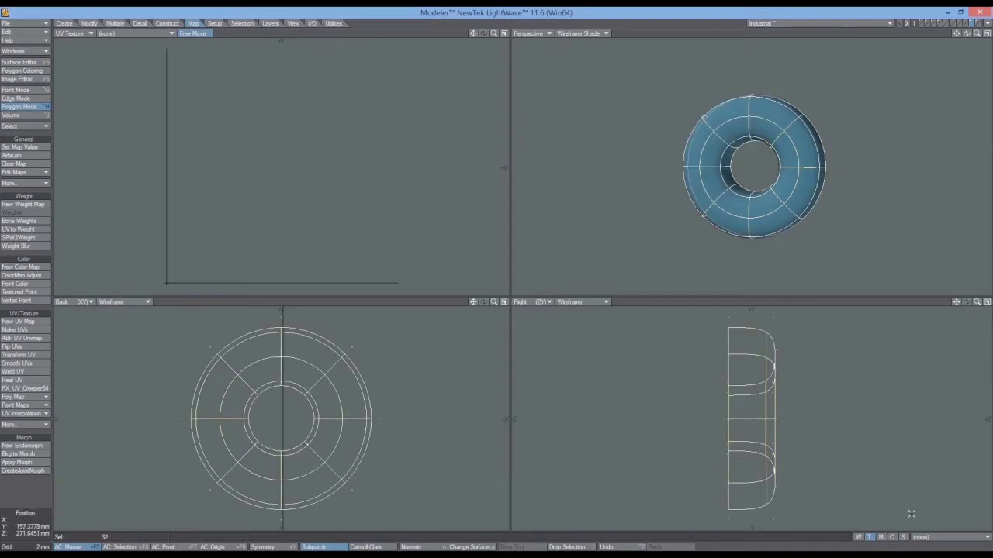
click(929, 538)
click(929, 537)
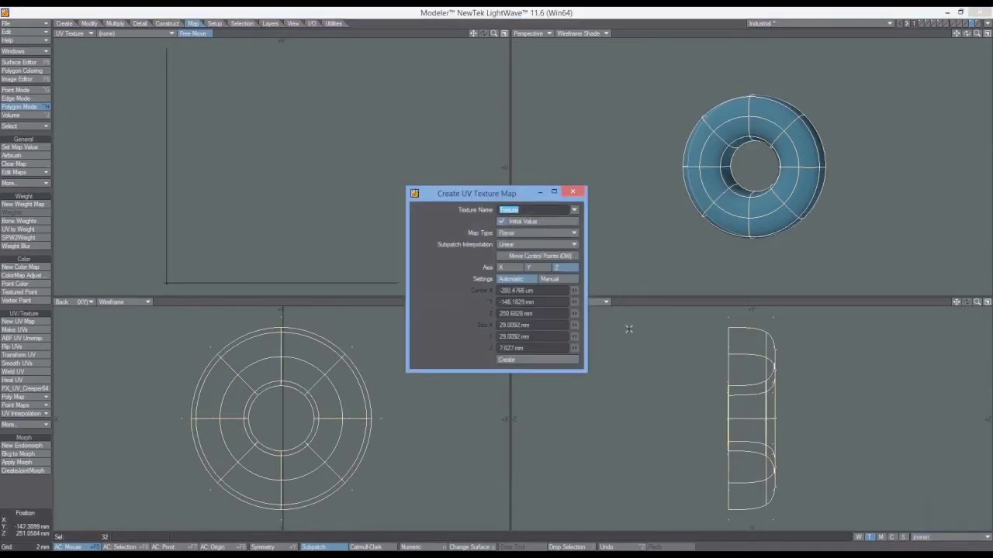
text(test)
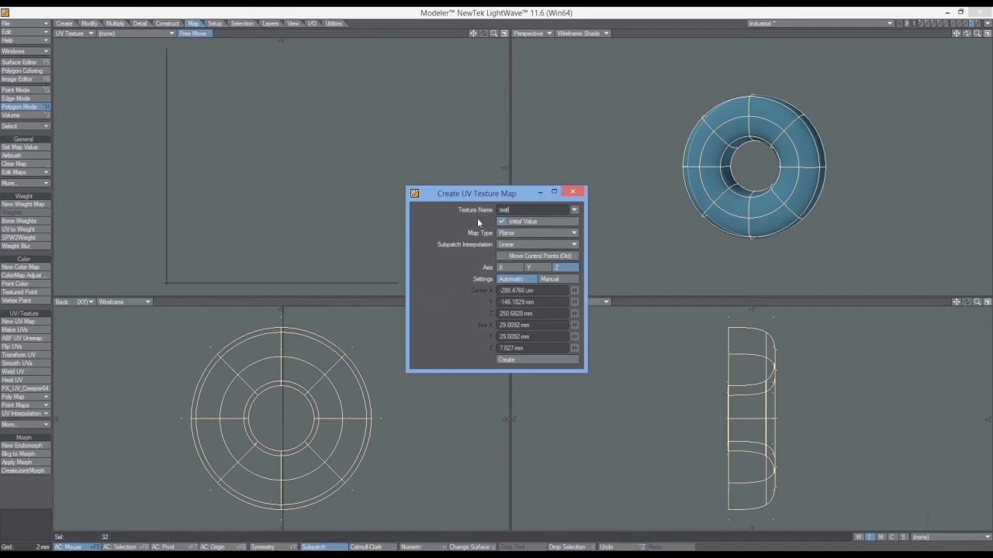
click(535, 233)
click(535, 233)
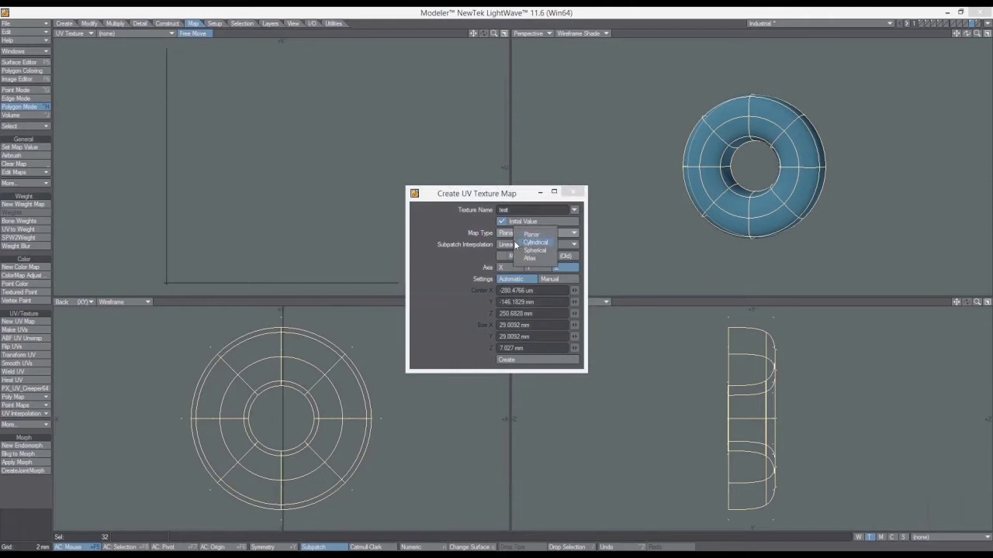
click(512, 244)
click(509, 256)
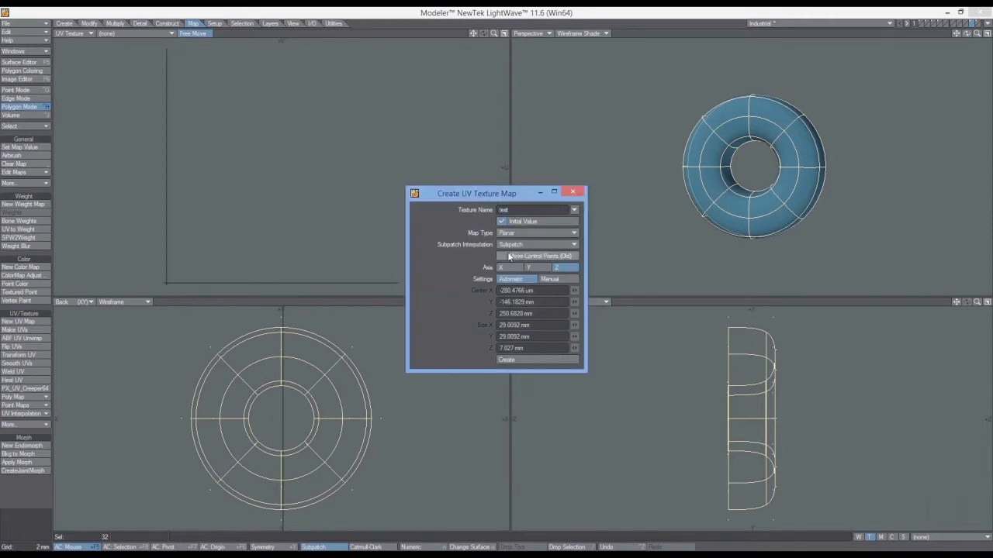
click(520, 359)
click(573, 192)
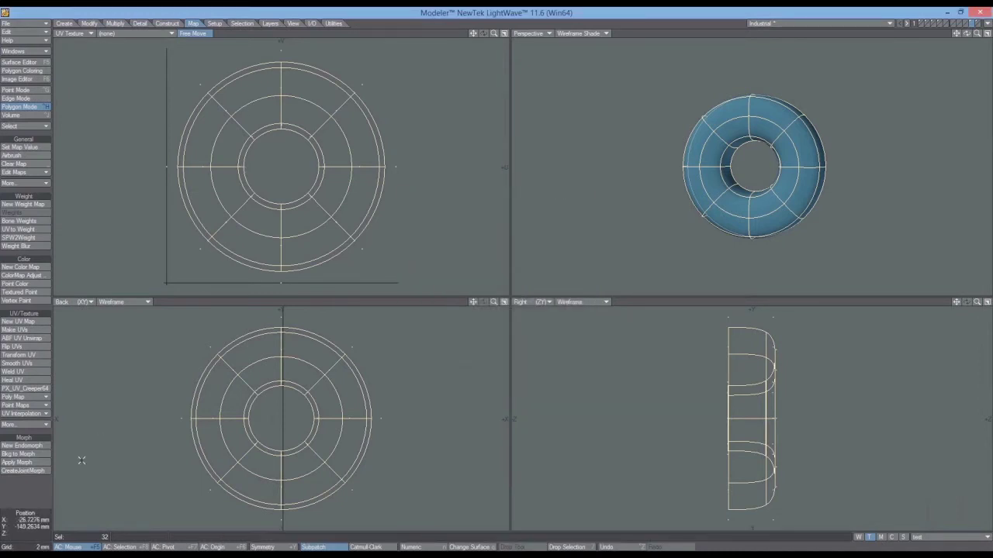
click(32, 490)
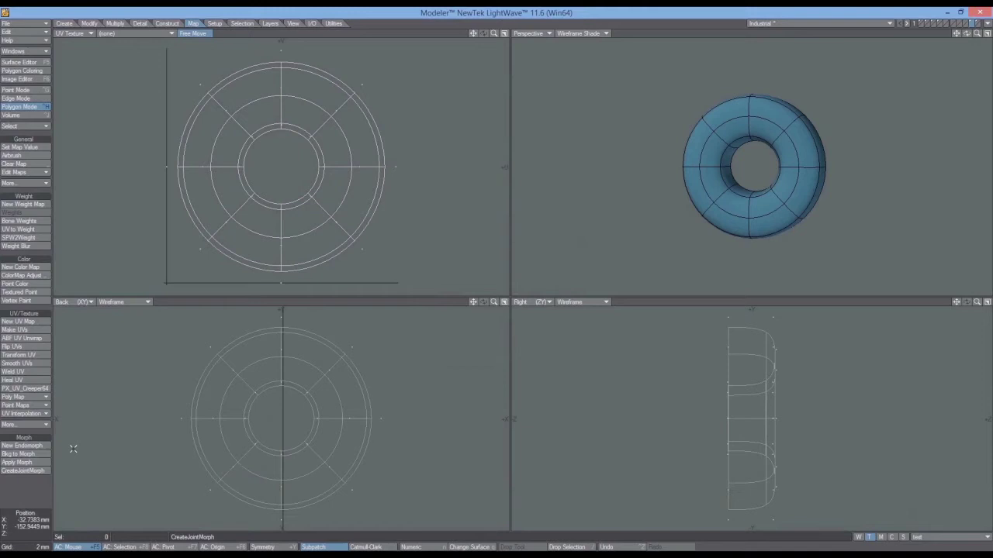
Step: Select all of the isolated bolt's polygons in the UV view and copy their UVs
mouse_move(408, 95)
right_down()
mouse_move(341, 55)
mouse_move(264, 44)
mouse_move(153, 122)
mouse_move(174, 262)
mouse_move(298, 290)
mouse_move(431, 242)
mouse_move(387, 65)
right_up()
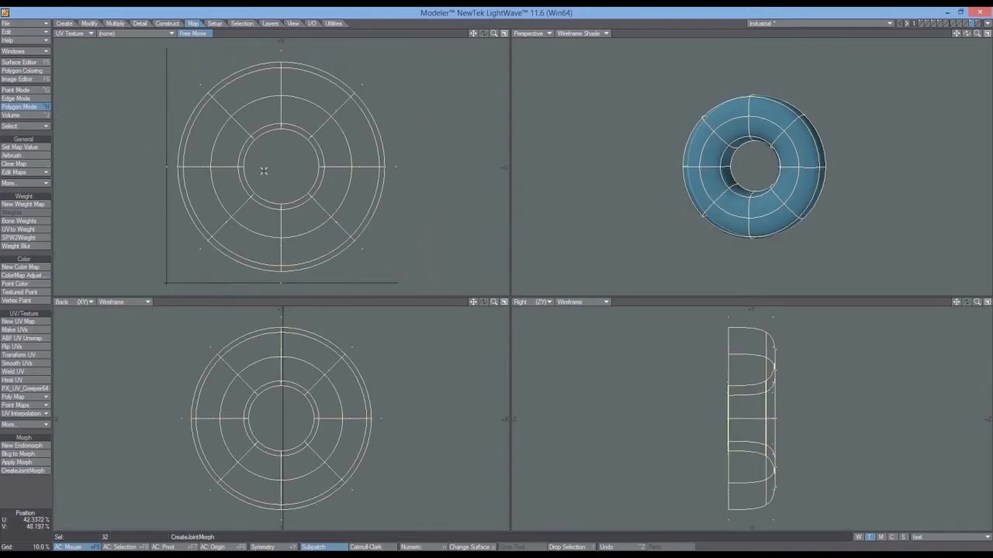
click(191, 35)
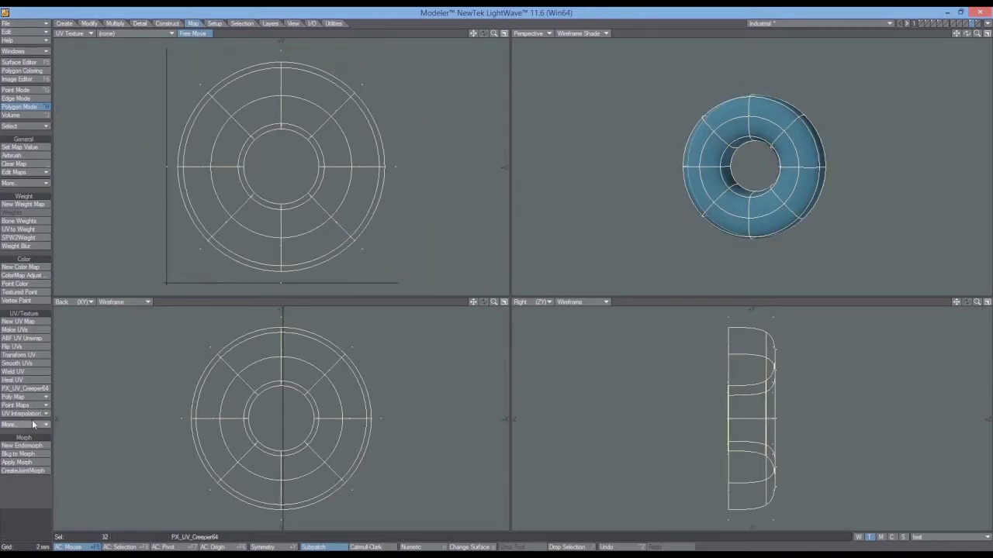
click(43, 425)
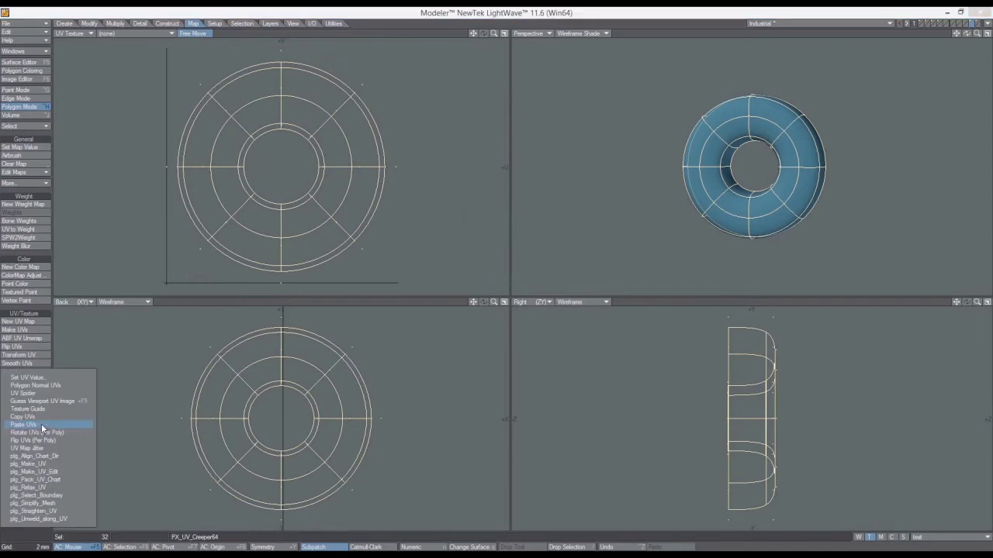
click(40, 415)
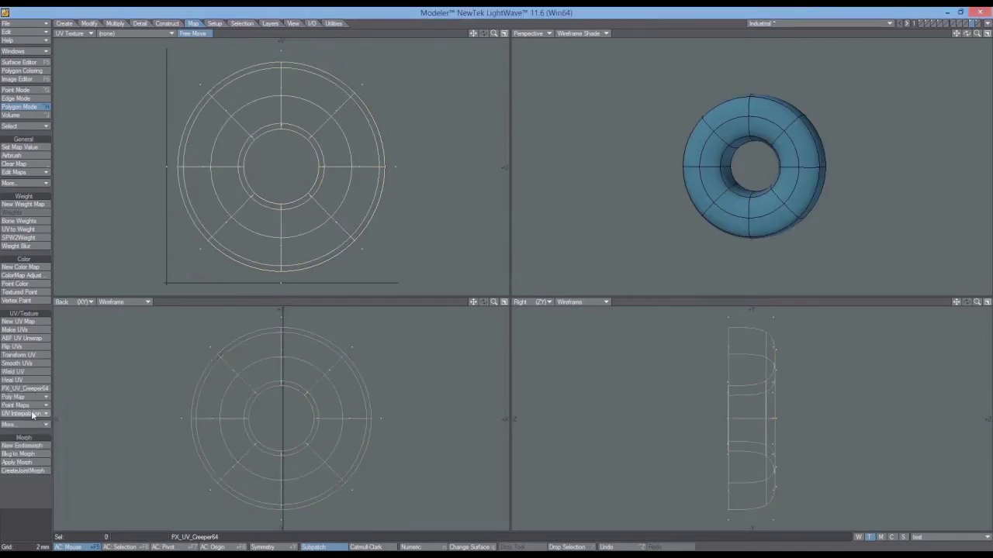
Step: Select all remaining bolts in the last layer and paste the copied UVs onto them
click(978, 24)
drag(977, 35, 932, 106)
drag(977, 34, 948, 55)
drag(494, 304, 473, 307)
mouse_move(407, 359)
right_down()
mouse_move(340, 319)
mouse_move(178, 378)
mouse_move(321, 512)
mouse_move(406, 381)
mouse_move(410, 426)
right_up()
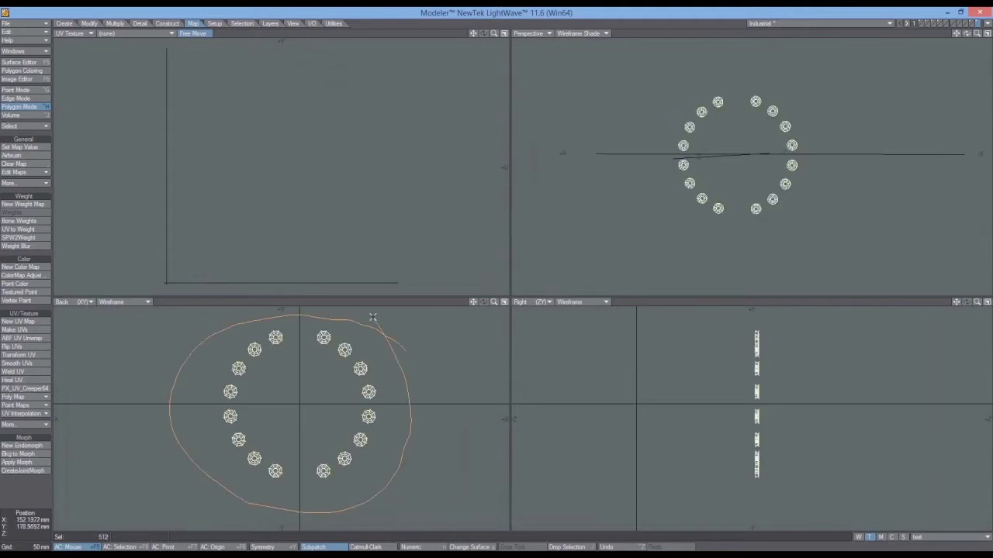
click(44, 425)
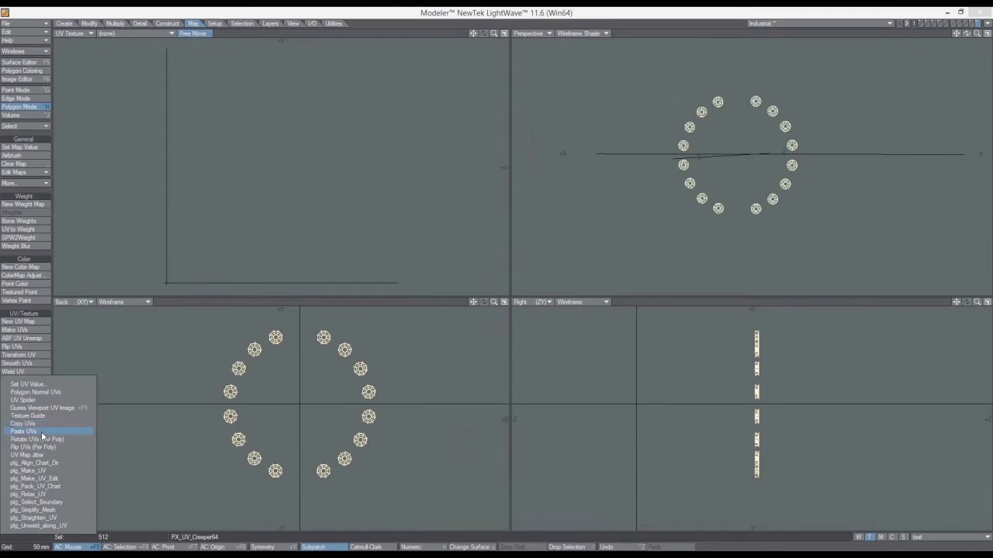
click(41, 432)
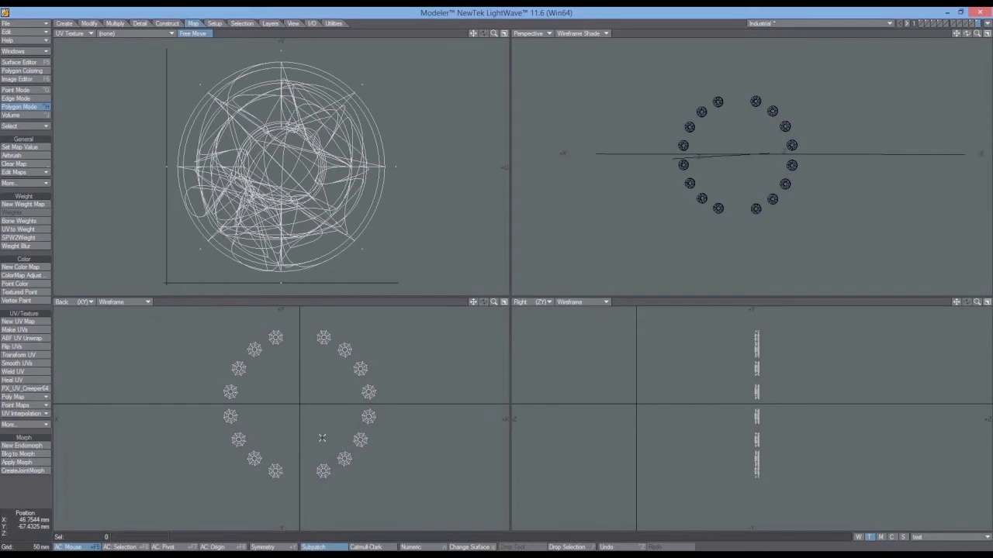
Step: Examine the pasted UV layout of individual bolts by selecting one near the bottom and one near the top of the ring
mouse_move(314, 452)
right_down()
mouse_move(342, 489)
mouse_move(329, 460)
mouse_move(306, 446)
right_up()
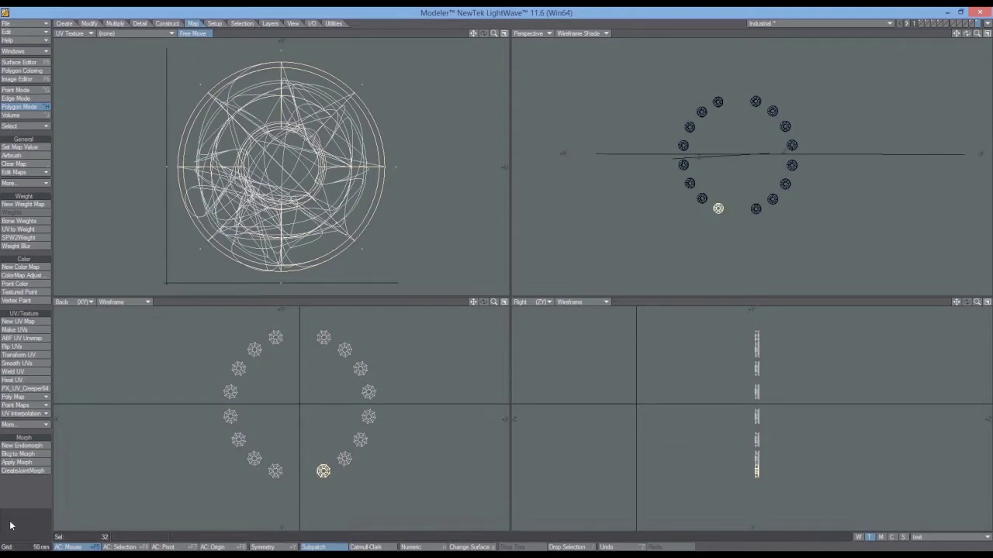
click(11, 527)
mouse_move(267, 319)
right_down()
mouse_move(278, 357)
mouse_move(260, 316)
mouse_move(318, 353)
mouse_move(335, 329)
mouse_move(303, 328)
right_up()
click(222, 379)
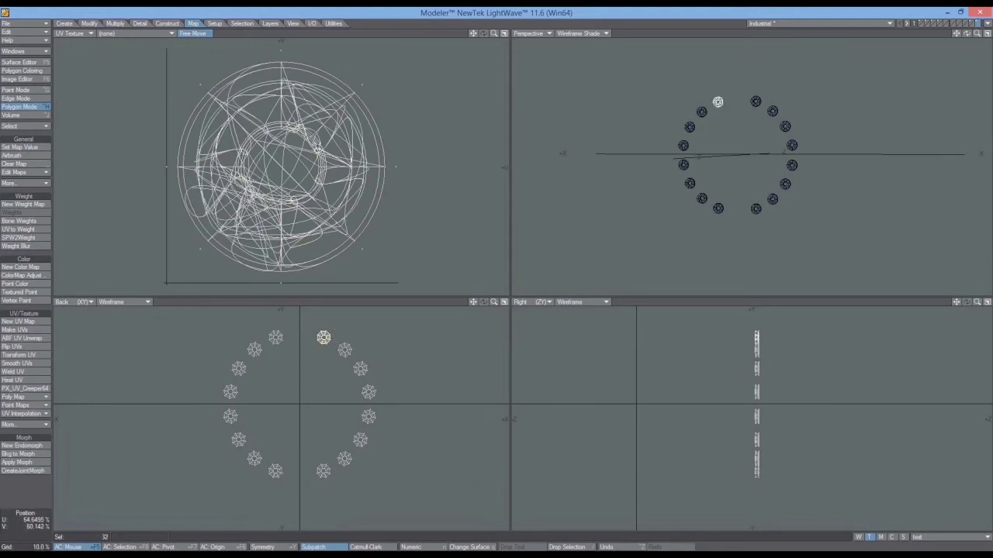
click(19, 498)
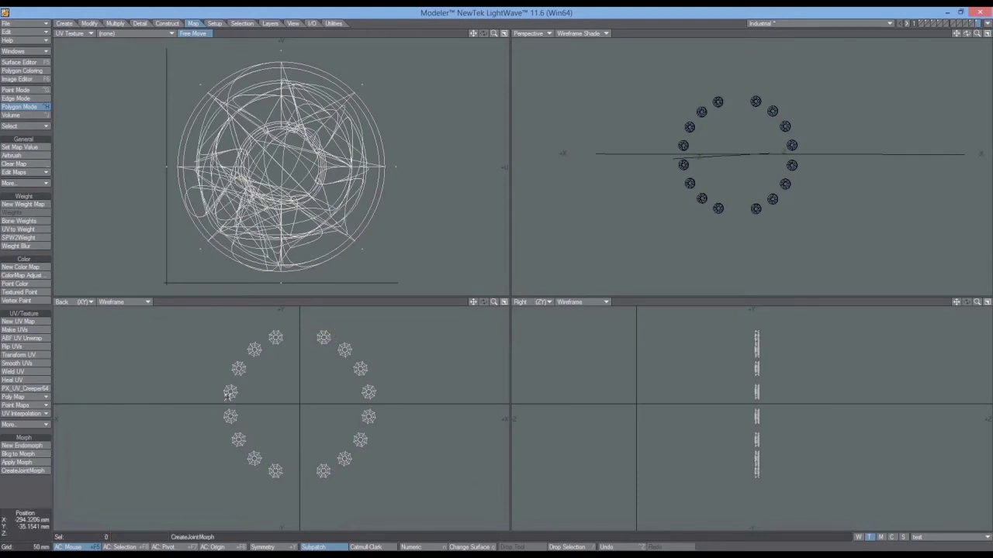
Step: Examine the pasted UVs of individual bolts on the upper-right, left and lower-left parts of the Back view ring, isolating one selection each time
mouse_move(353, 329)
right_down()
mouse_move(334, 345)
mouse_move(359, 350)
mouse_move(353, 329)
right_up()
click(29, 497)
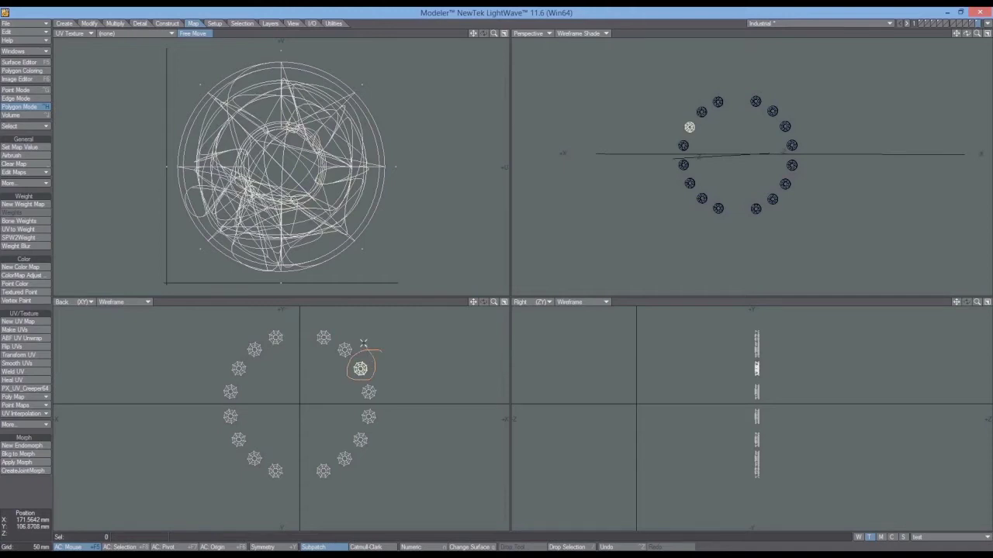
click(21, 500)
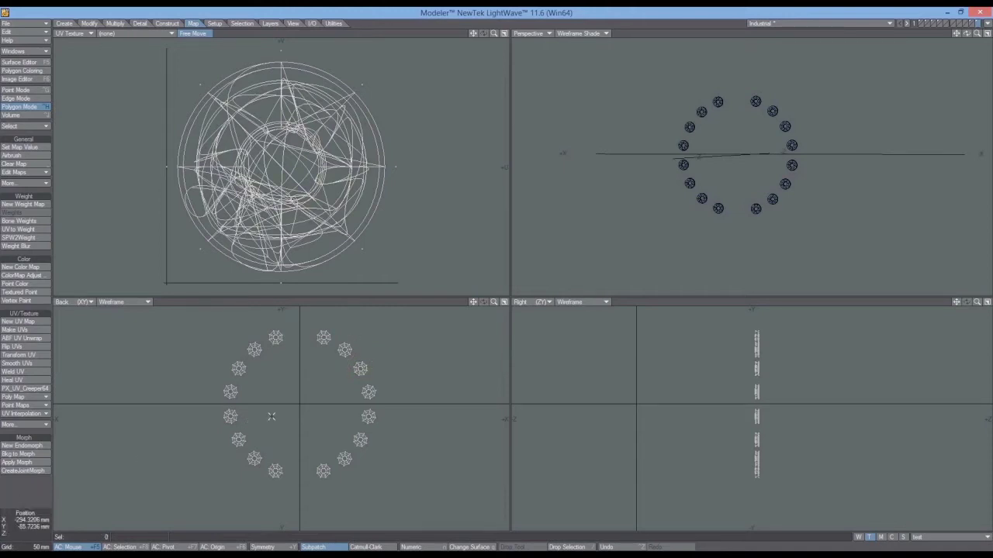
drag(387, 377, 365, 380)
right_drag(375, 367, 376, 368)
click(34, 494)
drag(256, 387, 228, 378)
right_drag(251, 378, 250, 377)
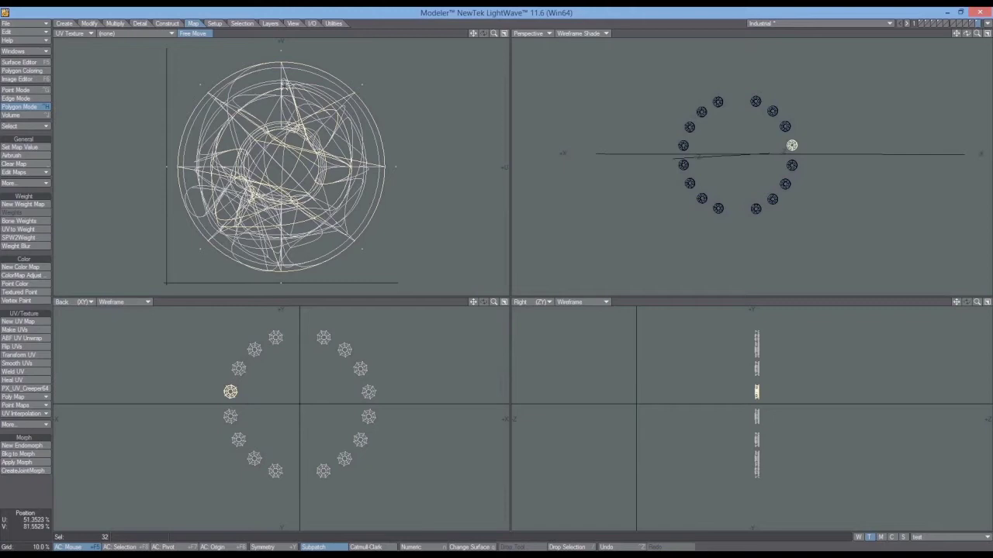
click(23, 496)
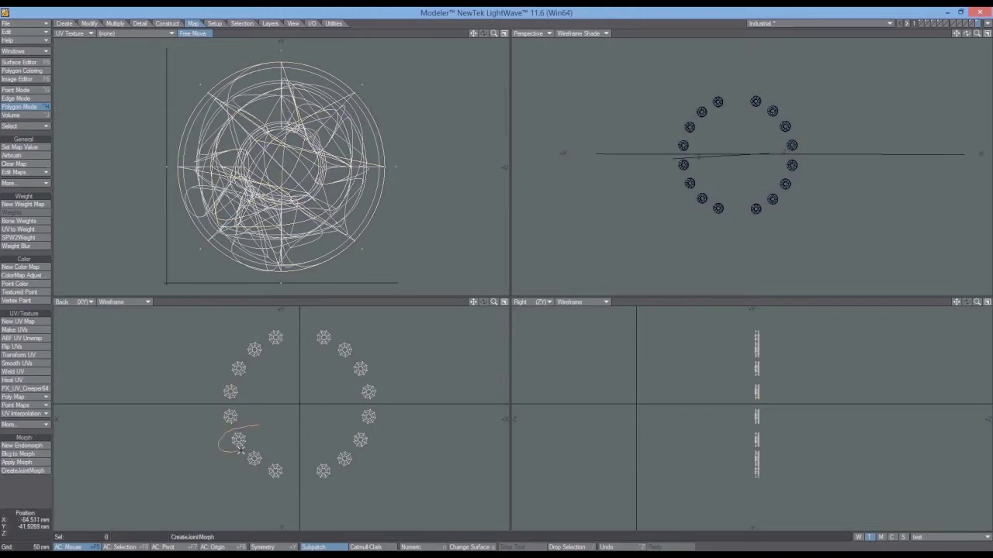
right_drag(248, 411, 249, 411)
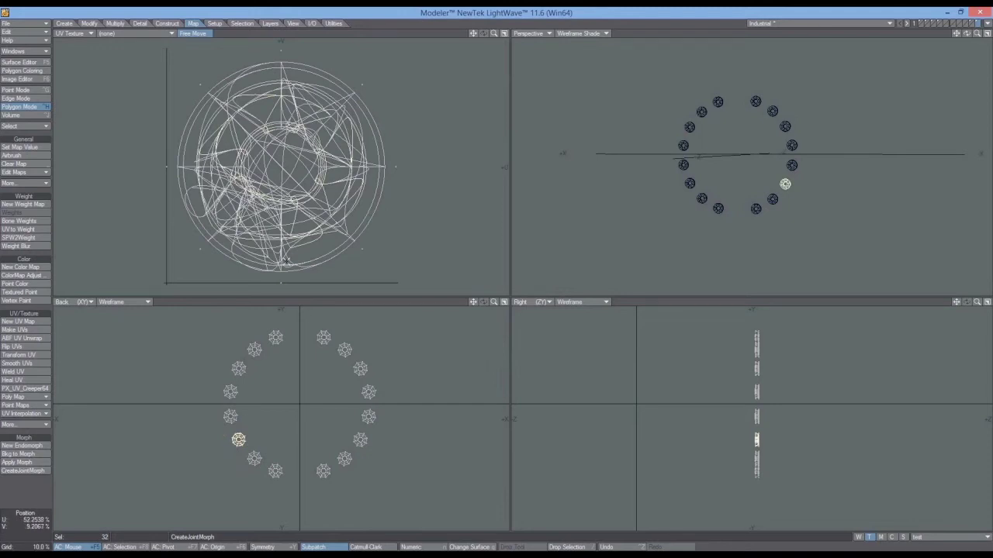
click(29, 492)
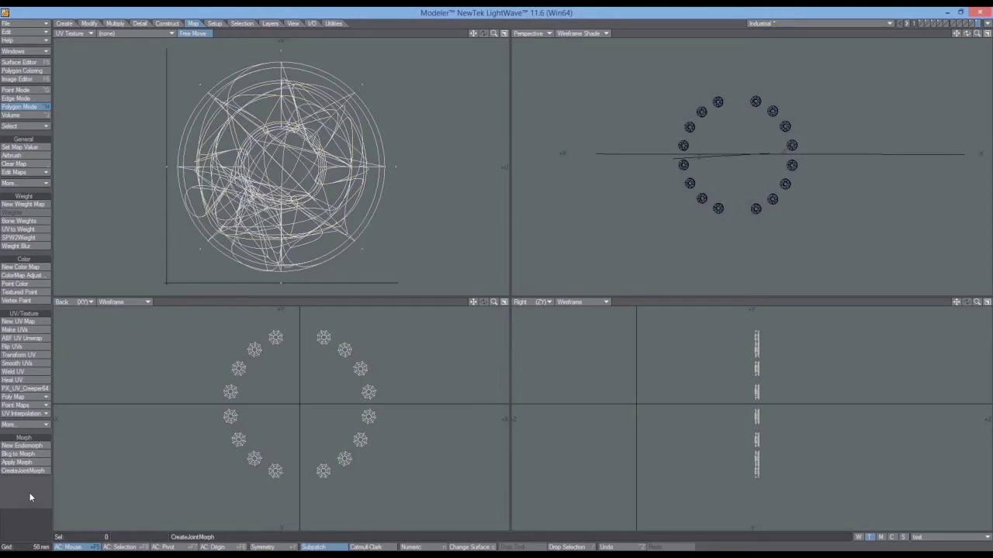
Step: Undo the UV paste onto all bolts and paste the copied UVs onto only the lowest bolt of the ring's right half in the Back view
key(ctrl+z)
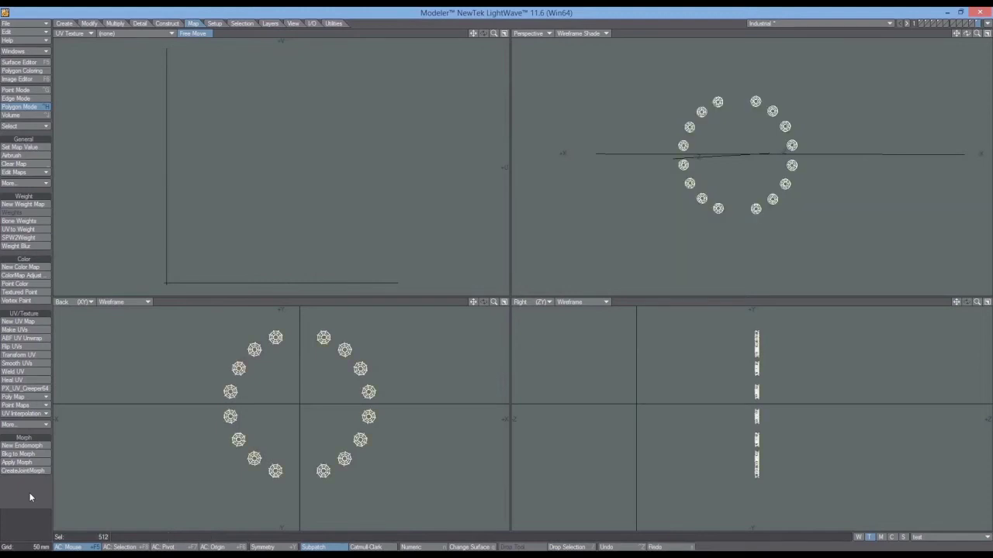
click(29, 497)
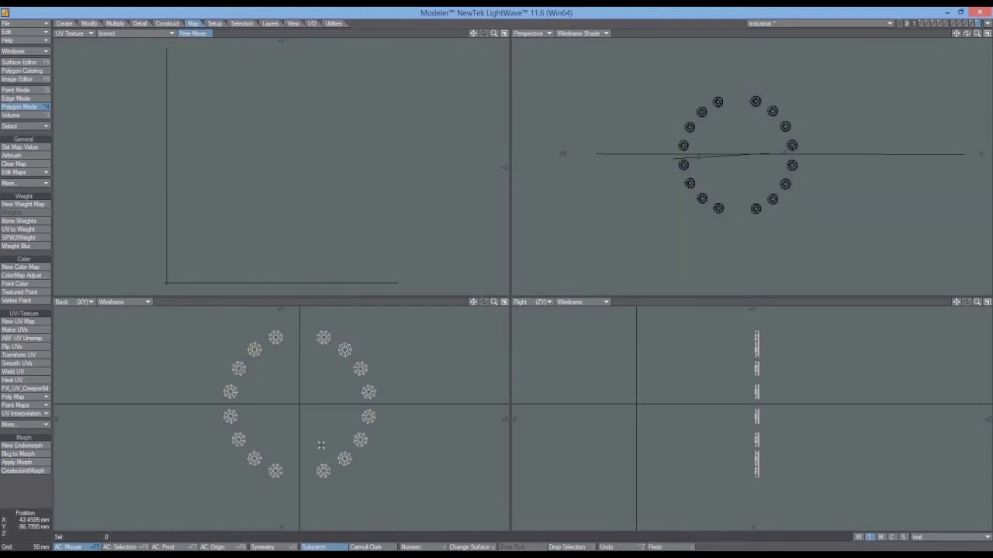
right_drag(319, 446, 309, 489)
right_drag(300, 443, 301, 445)
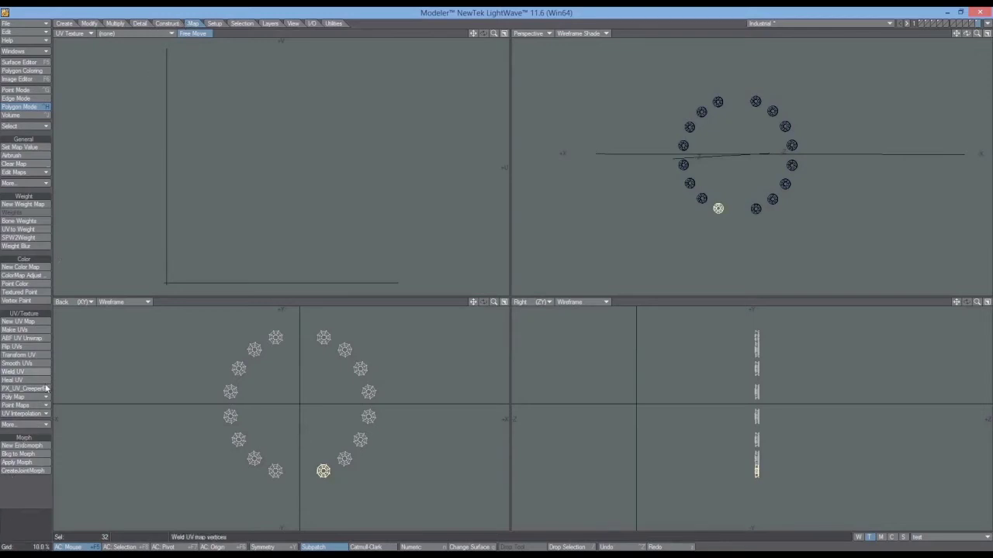
click(36, 425)
click(38, 425)
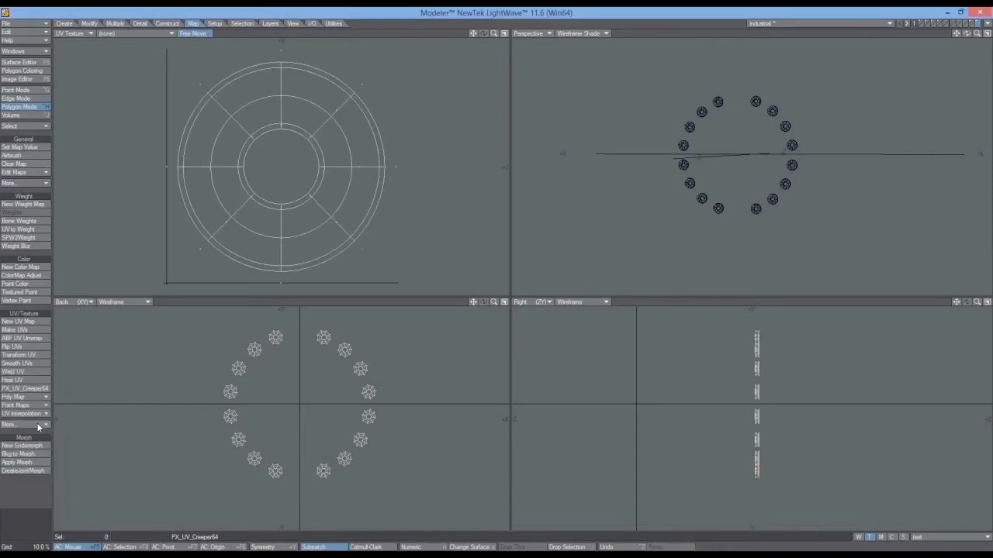
Step: Paste the copied UVs separately onto the second and third bolts up from the bottom of the ring's right half in the Back view
click(341, 428)
mouse_move(341, 428)
right_down()
mouse_move(329, 449)
mouse_move(319, 432)
right_up()
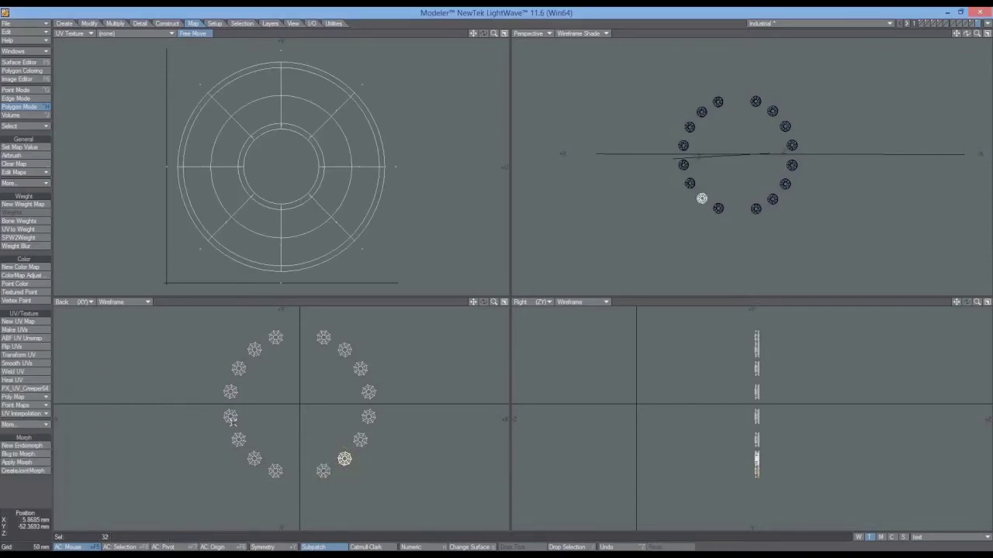
click(37, 425)
click(39, 426)
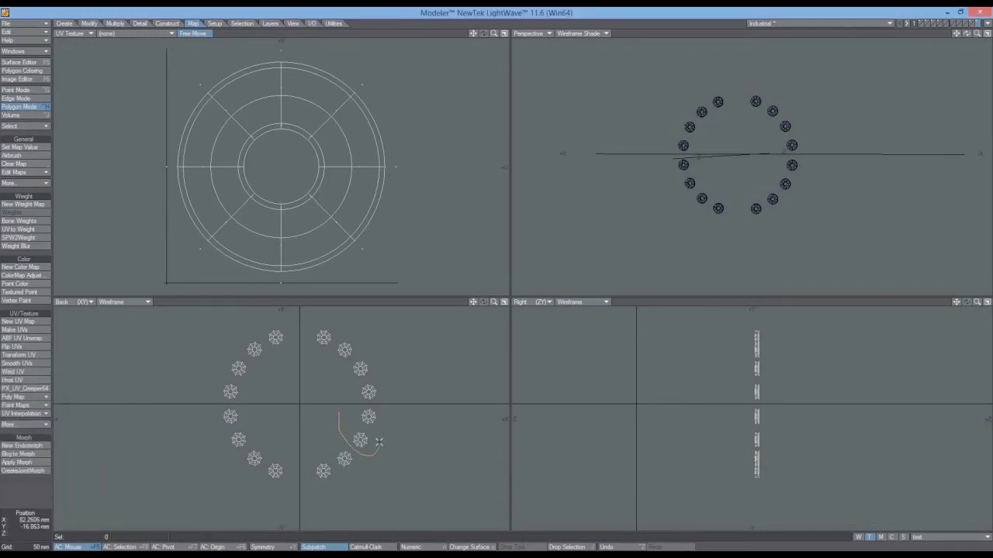
right_drag(353, 425, 328, 416)
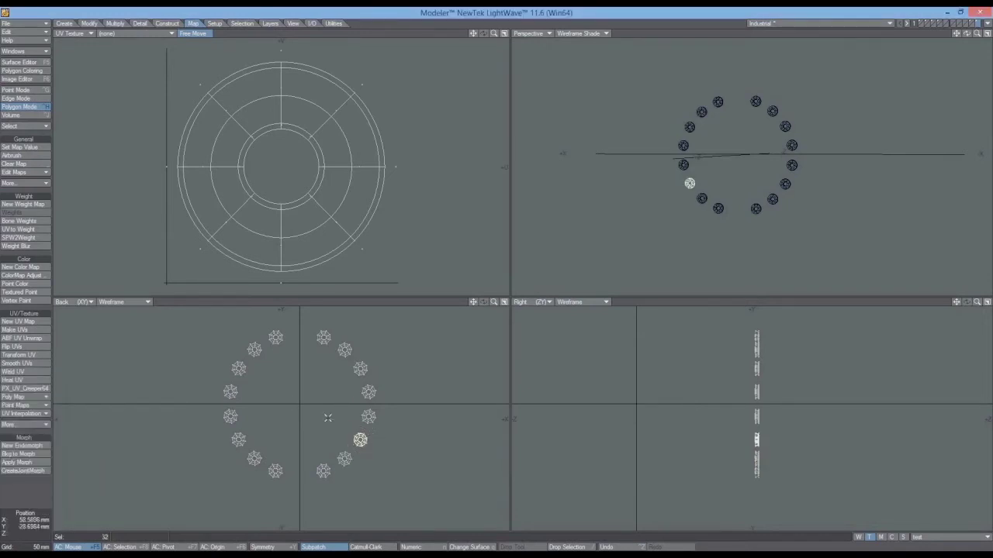
click(39, 426)
click(40, 426)
Step: Paste the copied UVs one at a time onto the two rightmost bolts, just below and just above the horizontal axis in the Back view
mouse_move(342, 403)
right_down()
mouse_move(358, 422)
mouse_move(332, 407)
mouse_move(345, 387)
mouse_move(372, 403)
mouse_move(349, 390)
right_up()
click(38, 423)
click(38, 423)
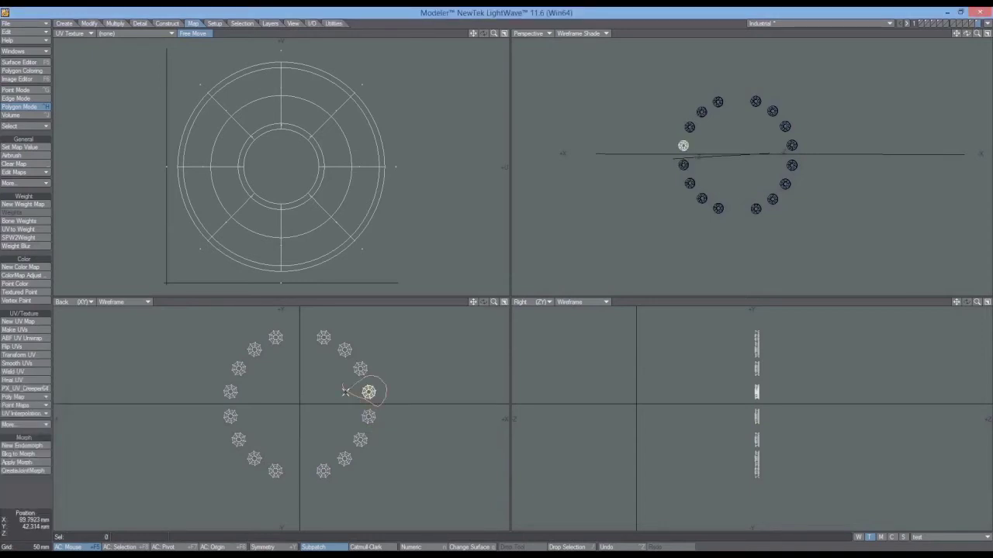
click(16, 424)
click(46, 427)
Step: Paste the copied UVs individually onto the three lowest bolts in the ring's left half in the Back view
right_drag(273, 439, 281, 442)
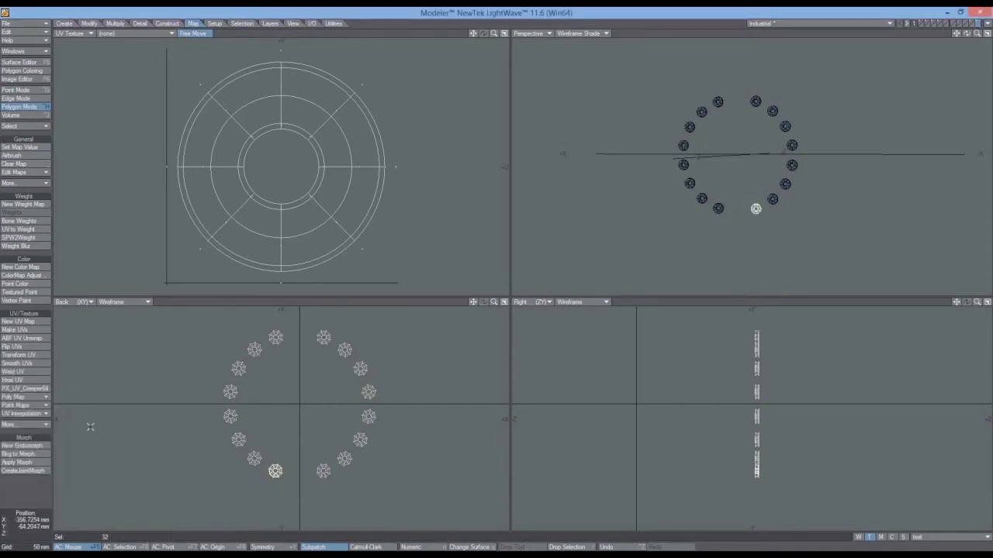
click(23, 424)
click(46, 427)
mouse_move(299, 435)
right_down()
mouse_move(250, 444)
mouse_move(268, 433)
mouse_move(241, 423)
mouse_move(268, 423)
right_up()
click(42, 426)
click(42, 425)
click(46, 425)
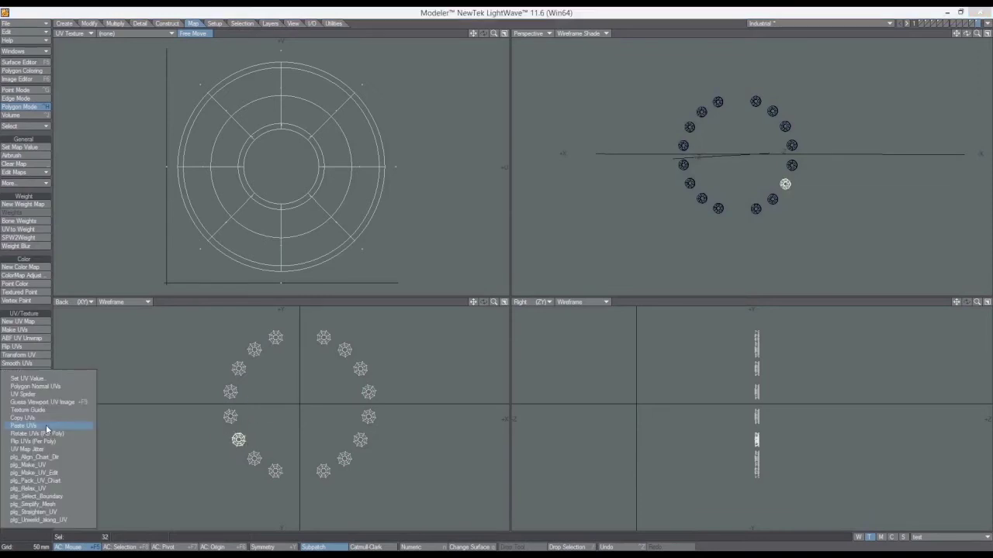
click(46, 425)
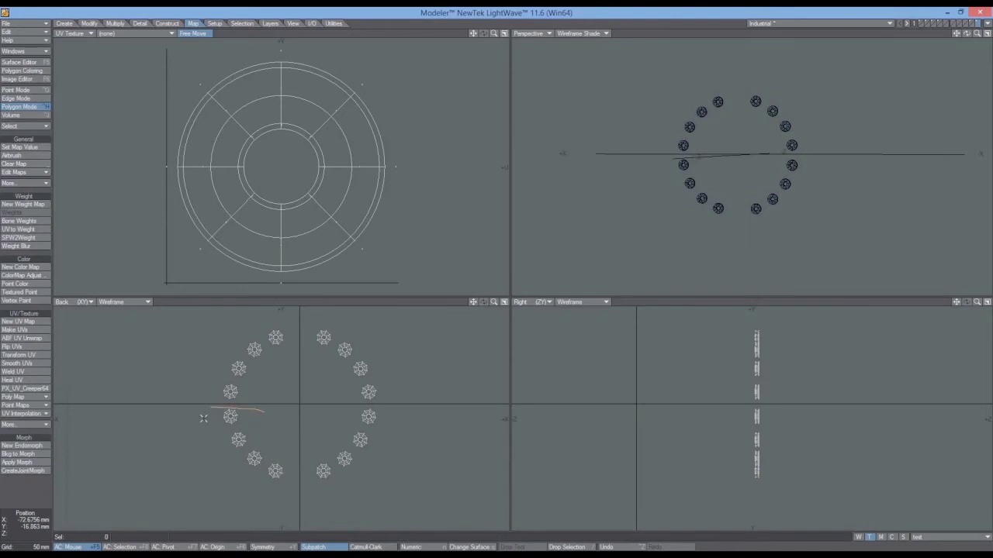
Step: Paste the copied UVs one at a time onto the two leftmost bolts, just below and just above the horizontal axis in the Back view
right_drag(246, 427, 264, 411)
click(49, 425)
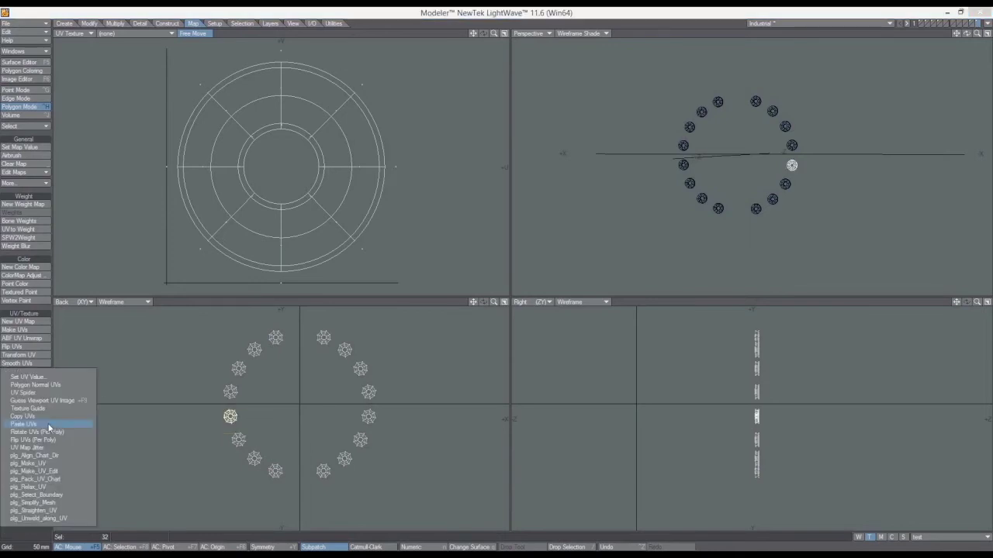
click(48, 425)
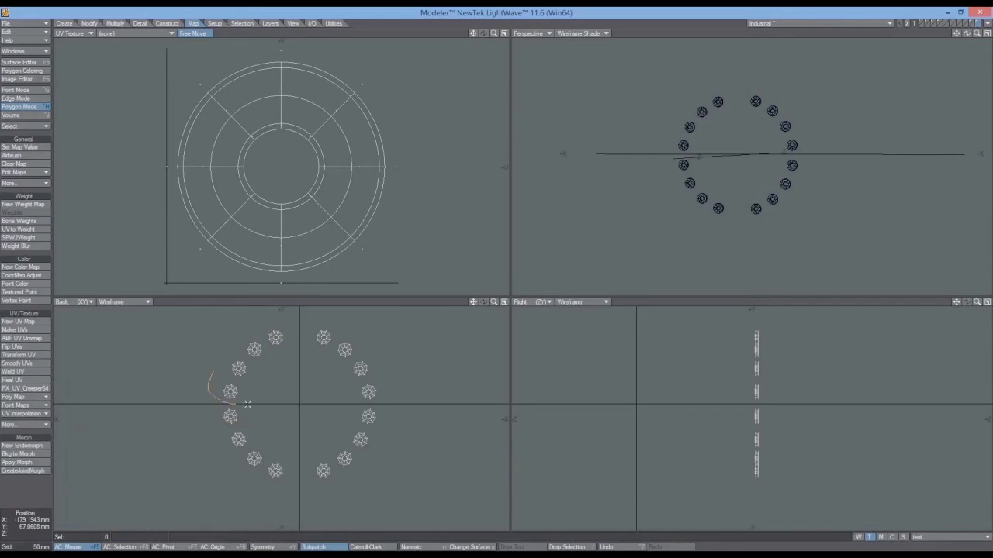
right_drag(231, 379, 217, 375)
click(28, 424)
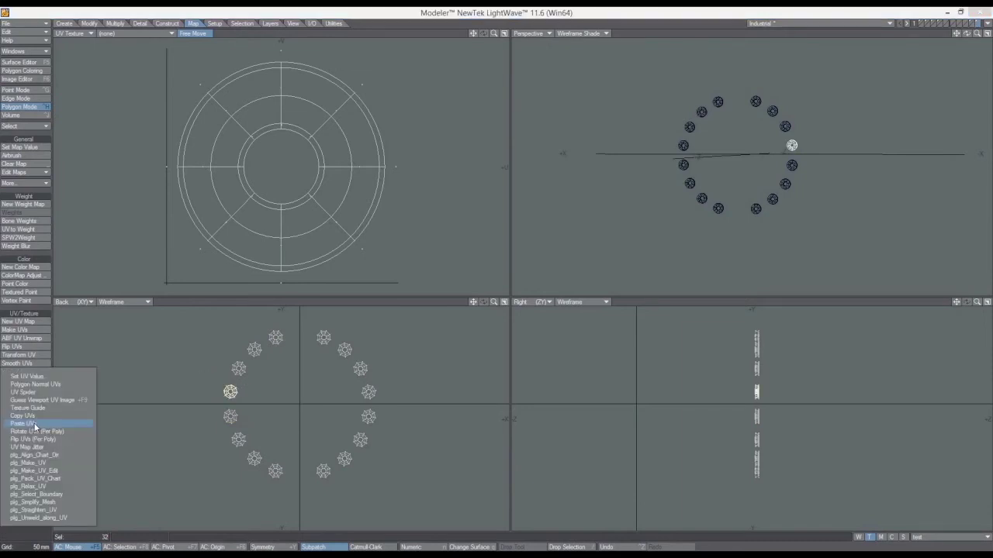
click(35, 425)
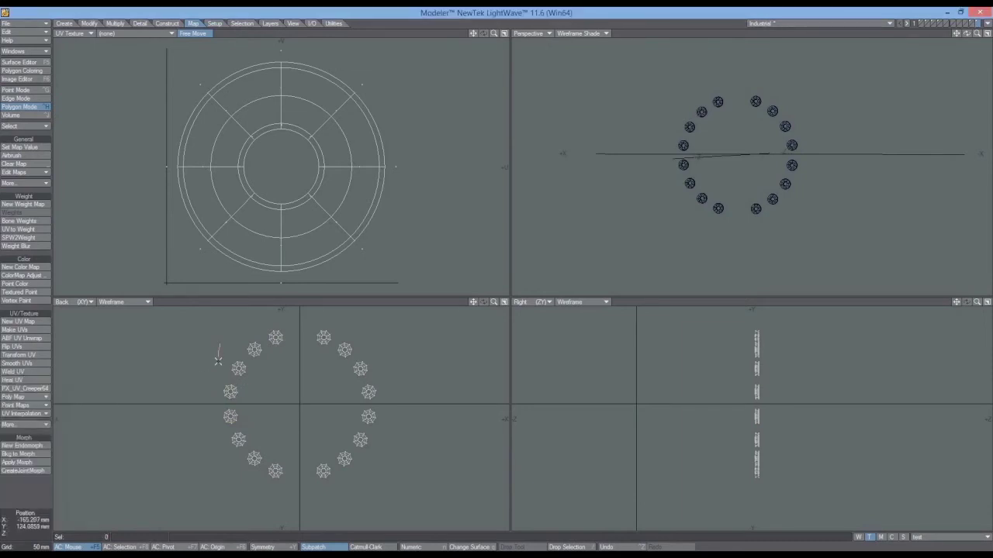
Step: Paste the copied UVs onto the third bolt down from the top of the ring's left half and reselect it to inspect its UVs
right_drag(212, 350, 214, 347)
click(41, 424)
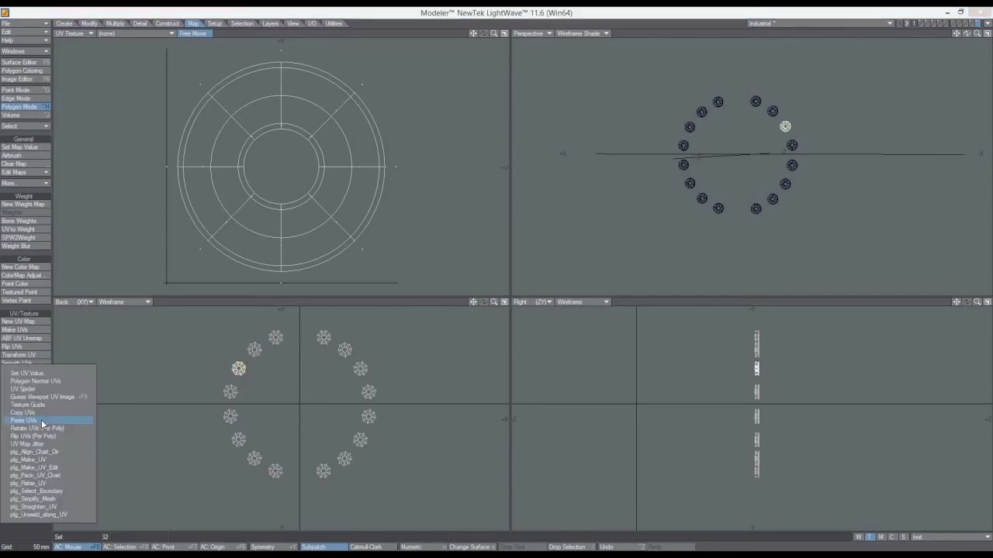
click(42, 419)
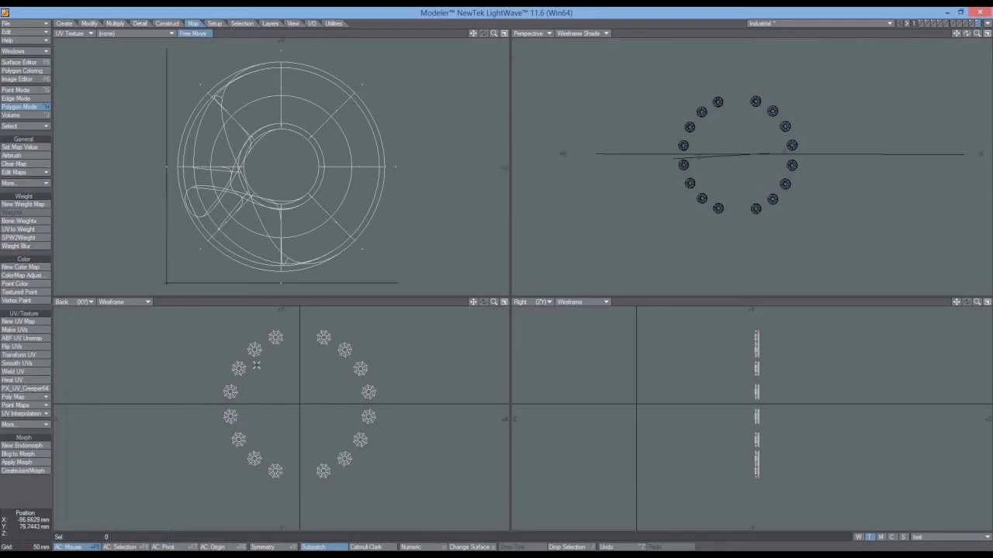
right_drag(252, 371, 249, 363)
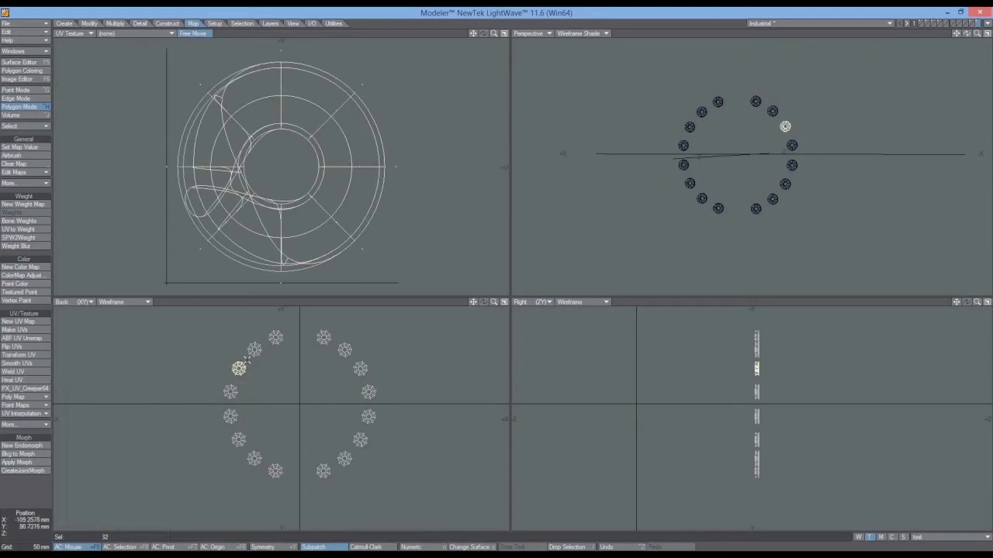
click(32, 493)
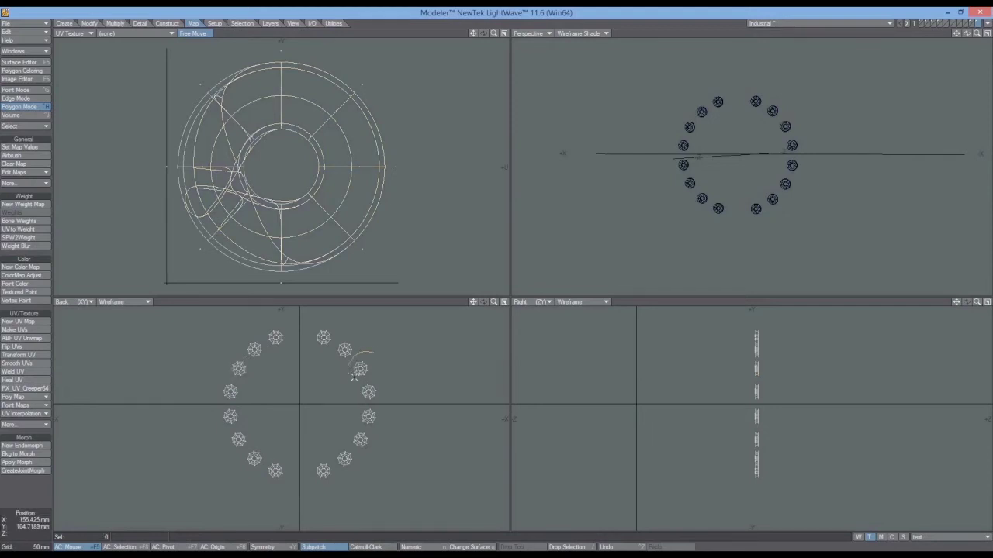
Step: Paste the copied UVs onto the third bolt down from the top of the ring's right half and check its UV layout
right_drag(359, 351, 359, 351)
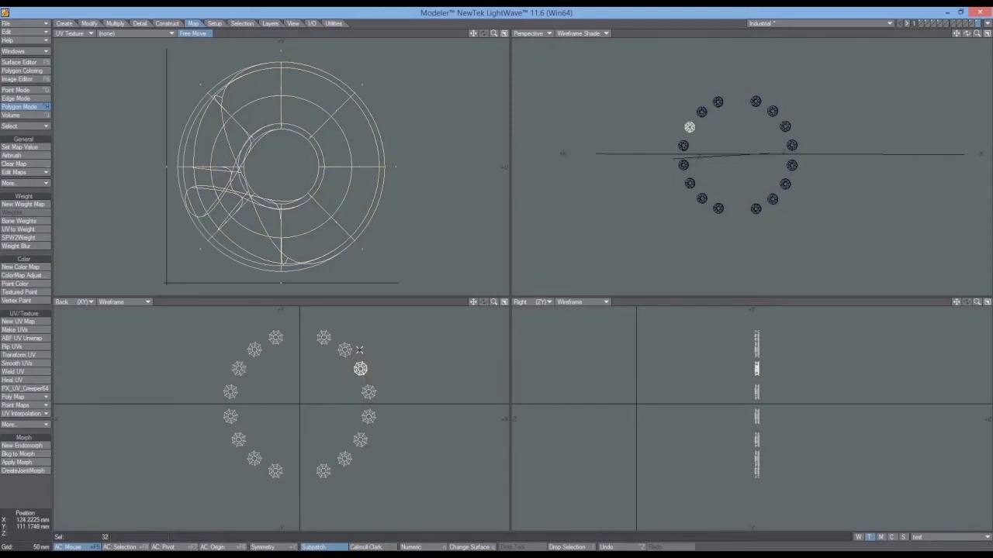
click(46, 425)
click(46, 425)
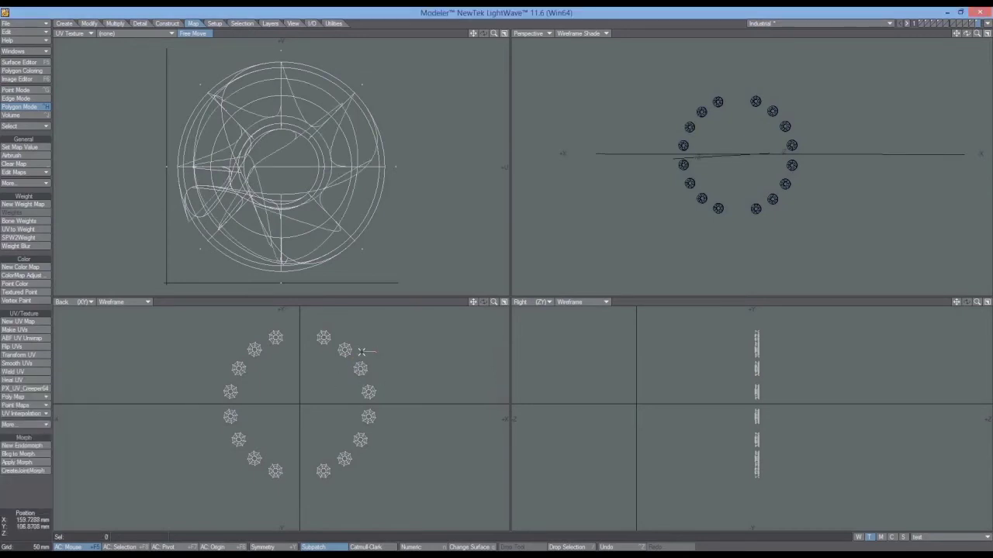
mouse_move(375, 362)
right_down()
mouse_move(341, 334)
mouse_move(358, 332)
right_up()
click(46, 478)
Step: Paste the copied UVs separately onto the two uppermost bolts of the ring's right half in the Back view
click(36, 423)
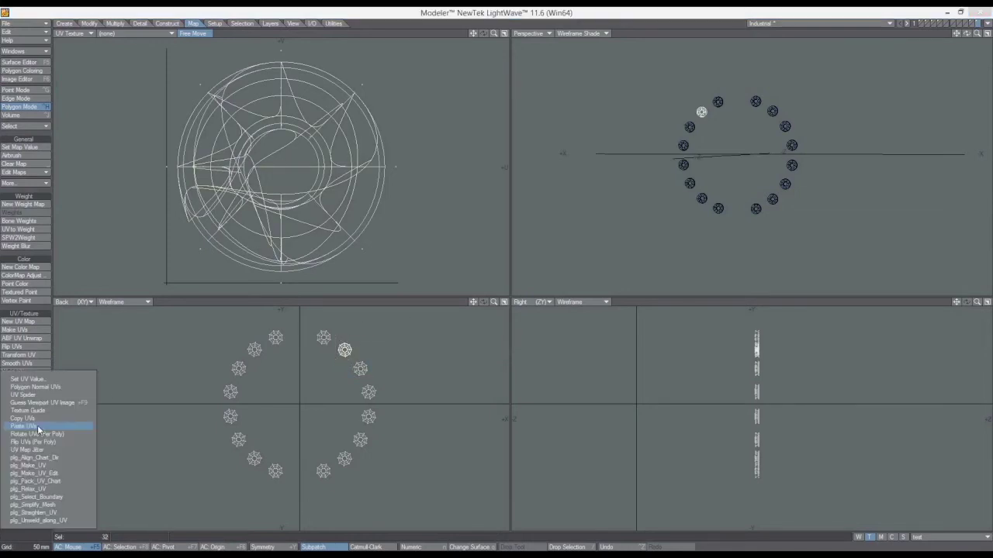
click(37, 425)
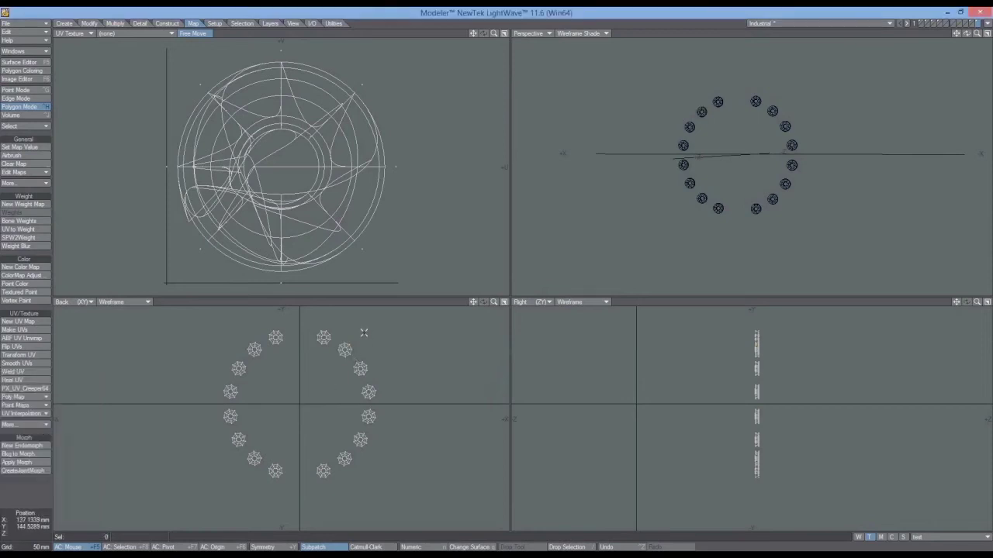
right_drag(362, 332, 334, 329)
click(23, 471)
click(41, 424)
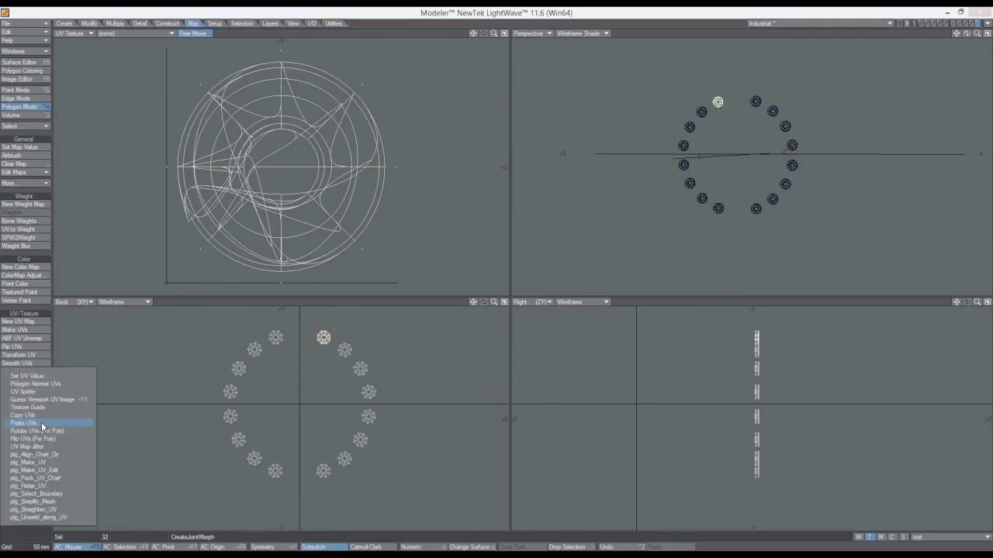
click(41, 423)
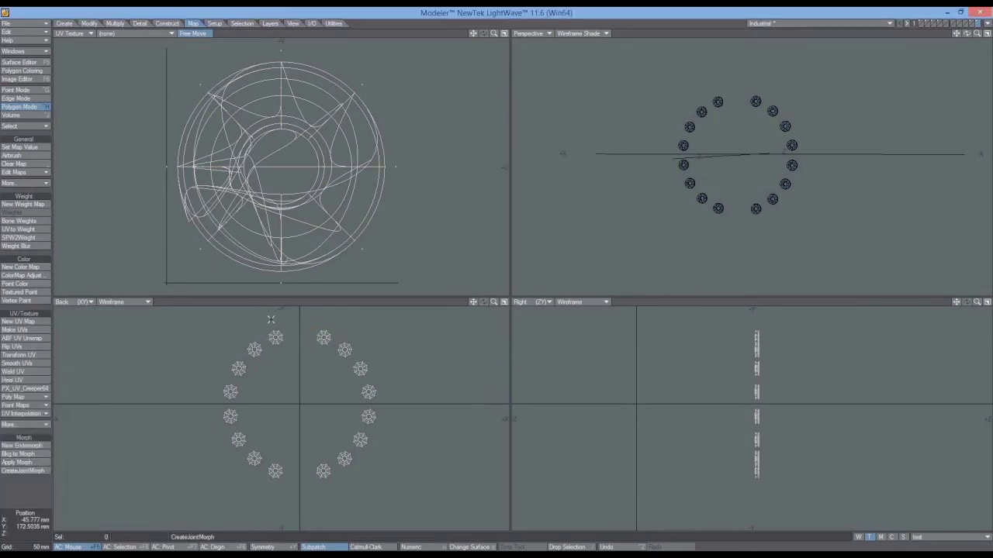
Step: Paste the copied UVs separately onto the two uppermost bolts of the ring's left half in the Back view
right_drag(265, 321, 265, 323)
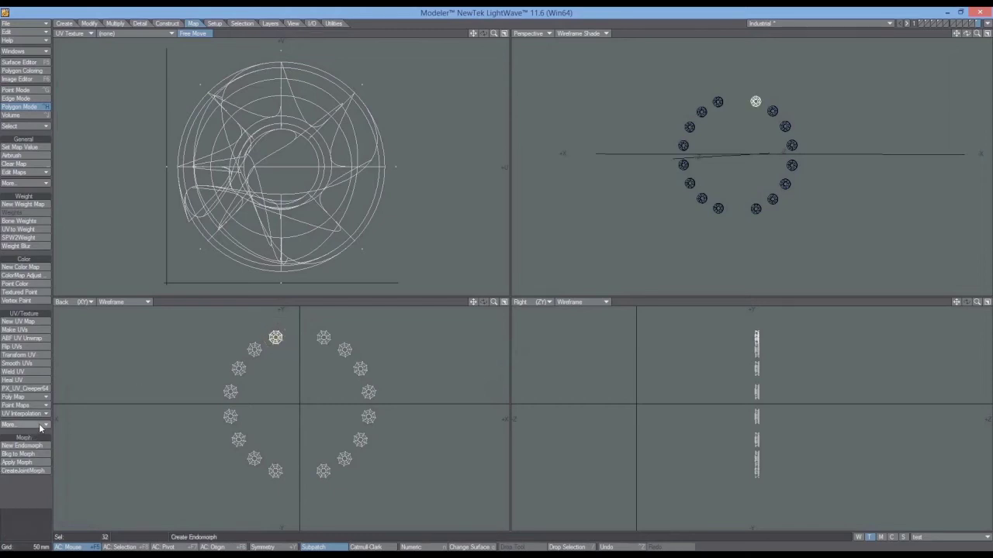
click(39, 423)
click(39, 423)
click(23, 471)
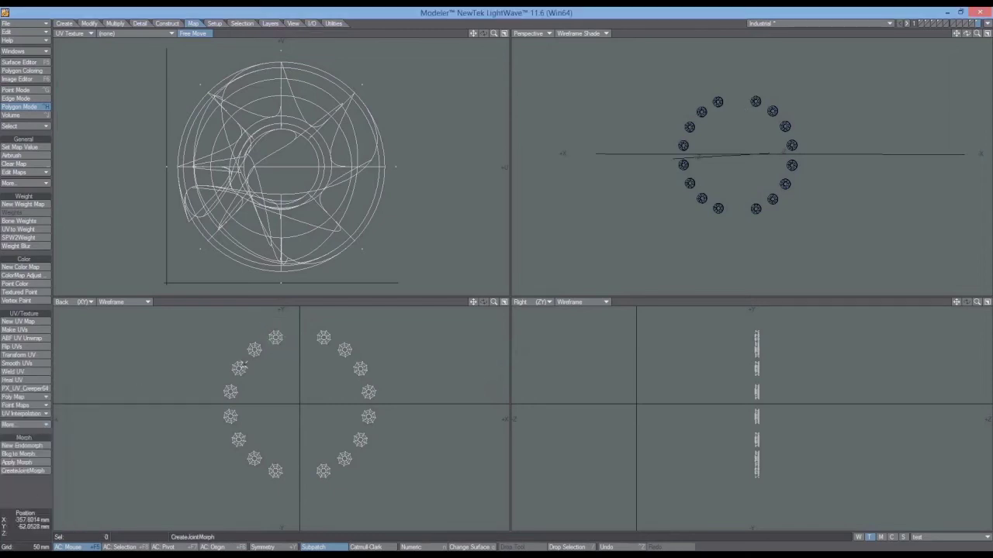
right_drag(241, 329, 242, 331)
click(38, 424)
click(39, 424)
Step: Select the two bolts third from the top, together and one at a time, to inspect their UV layouts
mouse_move(224, 376)
right_down()
mouse_move(301, 397)
mouse_move(371, 377)
mouse_move(364, 351)
right_up()
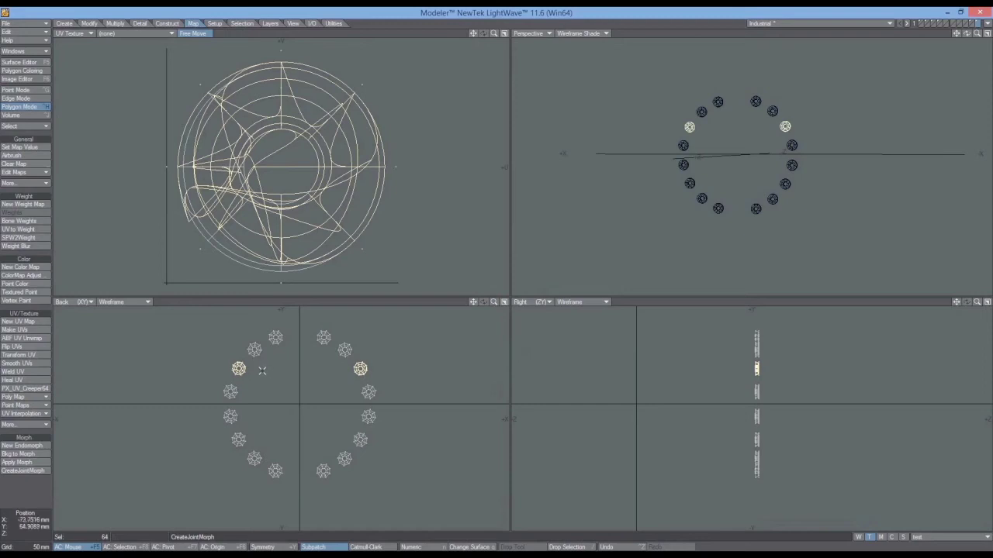
click(34, 492)
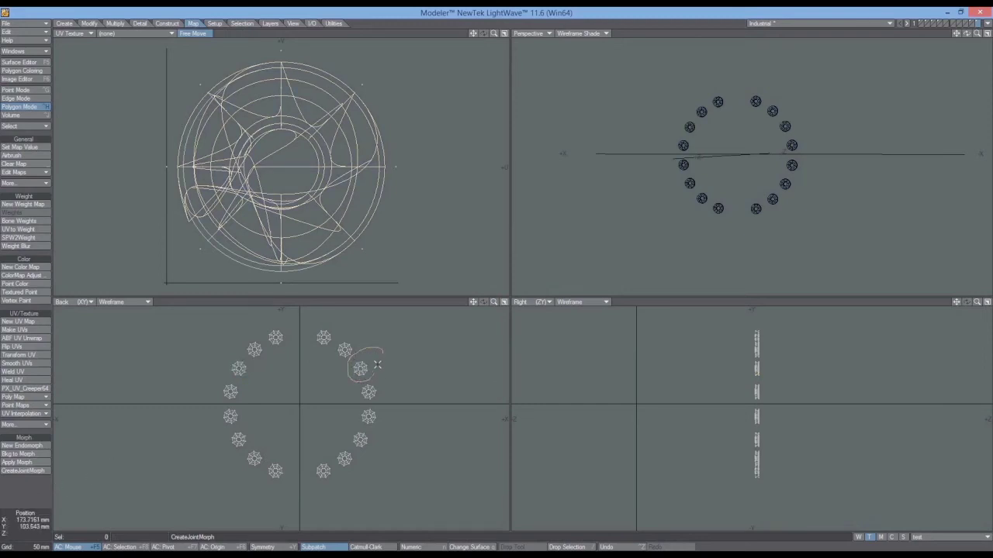
right_drag(377, 365, 379, 353)
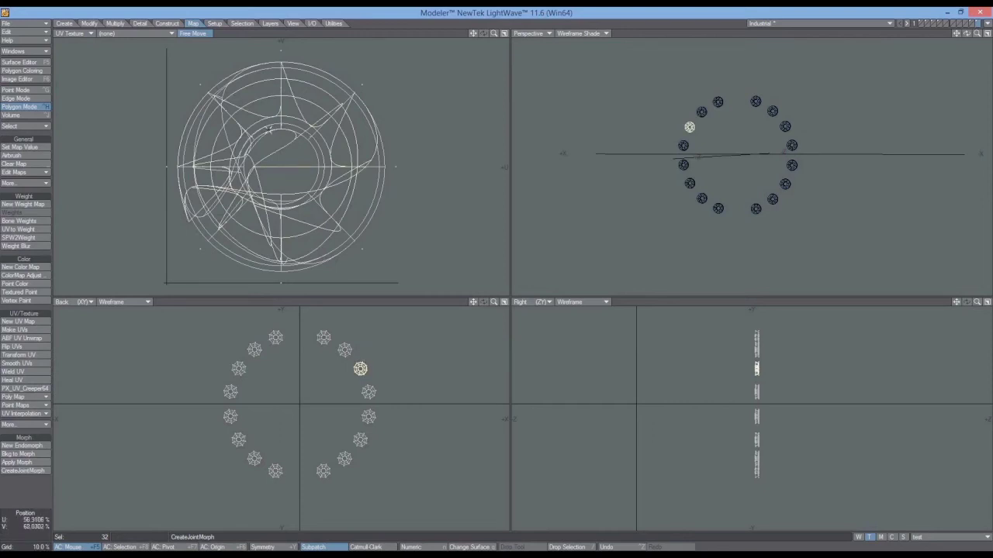
click(33, 501)
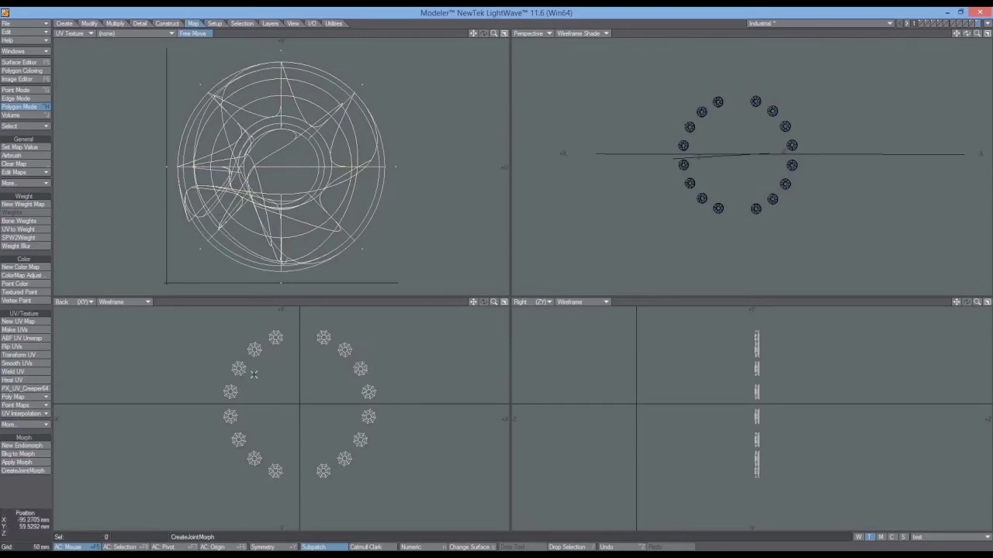
mouse_move(253, 376)
right_down()
mouse_move(241, 355)
mouse_move(255, 365)
right_up()
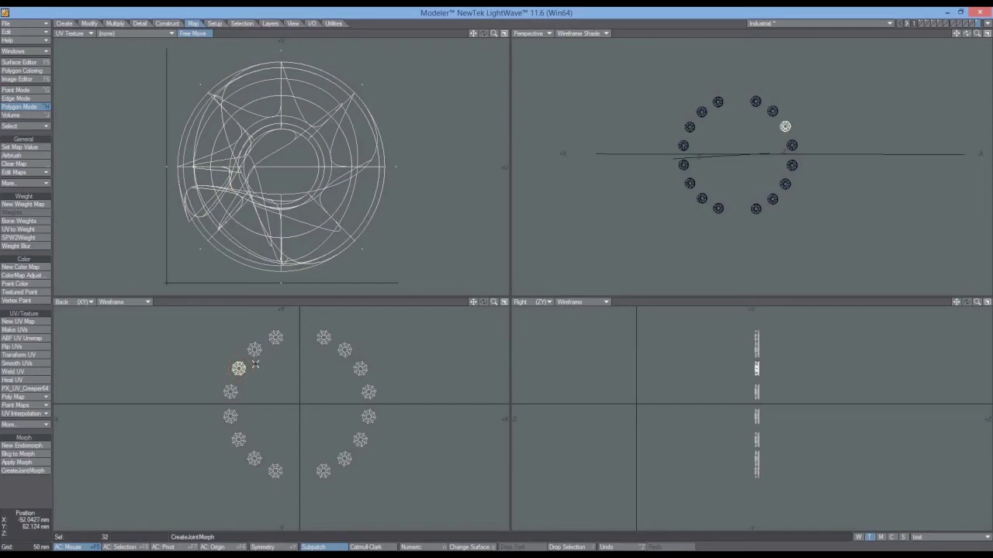
click(28, 501)
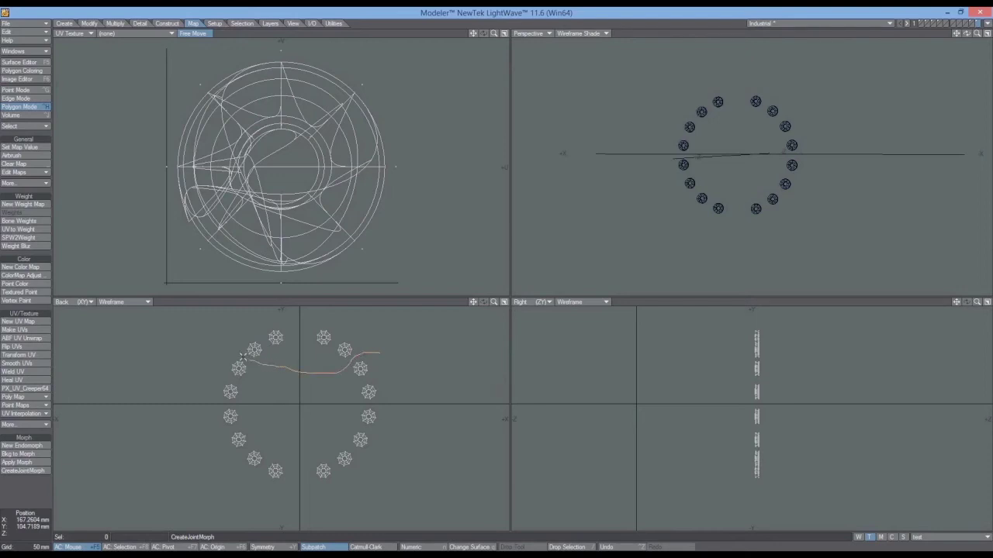
Step: Cut the third bolt from the top on both sides of the ring and paste the pair into an empty layer
right_drag(268, 392, 353, 384)
right_drag(364, 343, 362, 340)
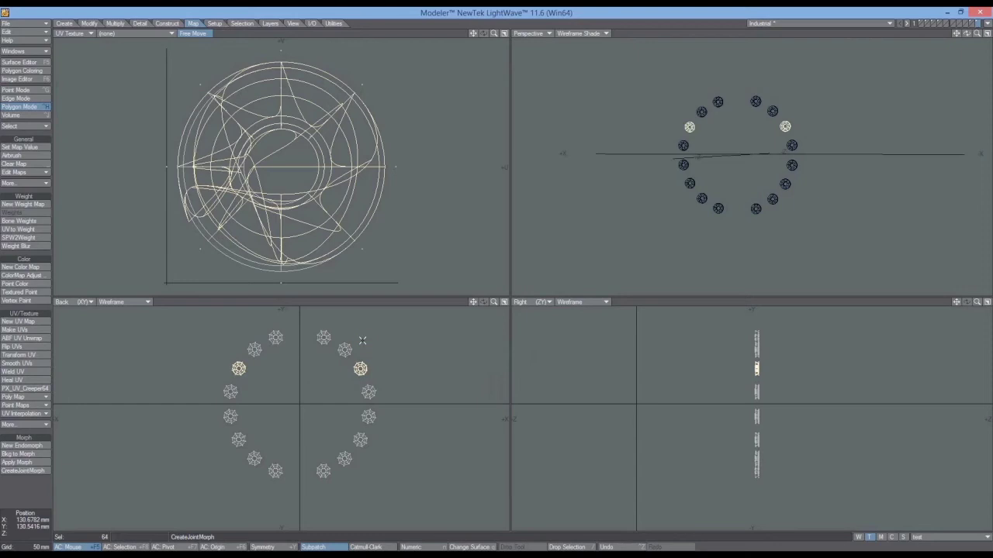
click(362, 340)
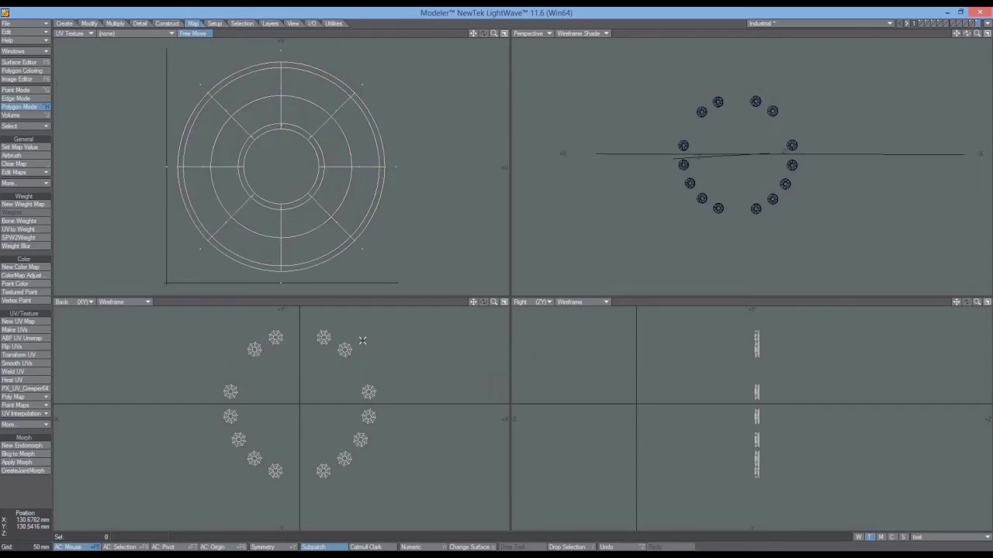
click(966, 23)
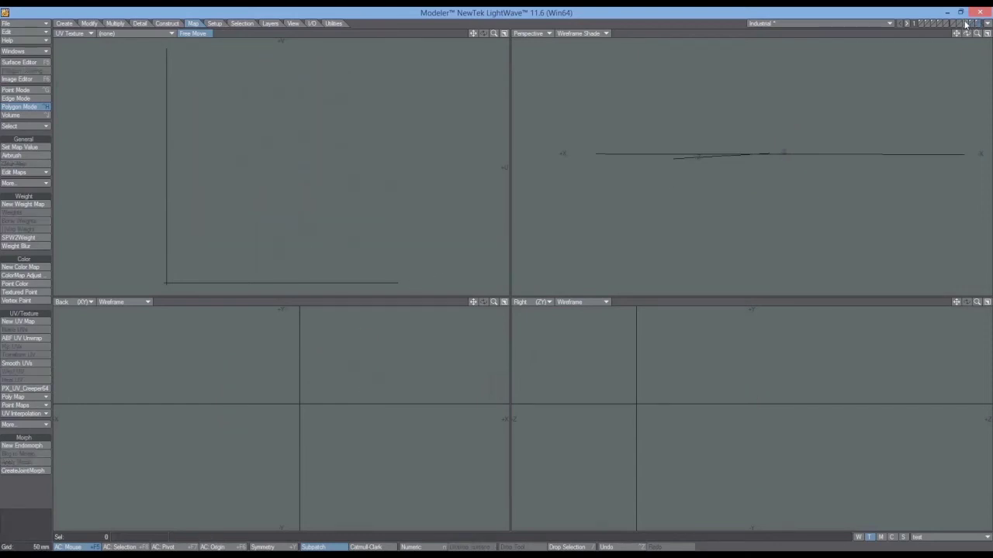
click(966, 24)
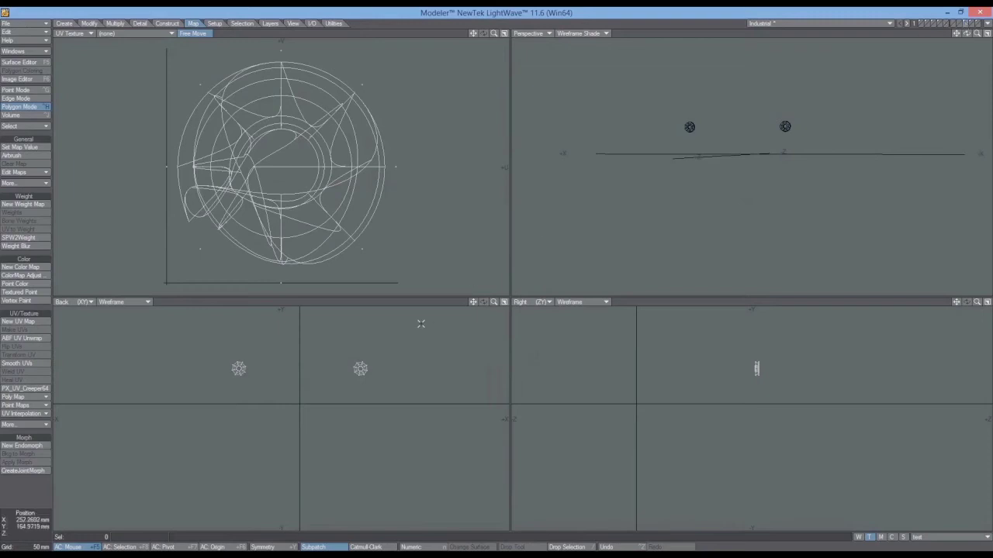
Step: Select each of the two separated bolts in turn to examine its UVs, clearing the selection after each
click(27, 499)
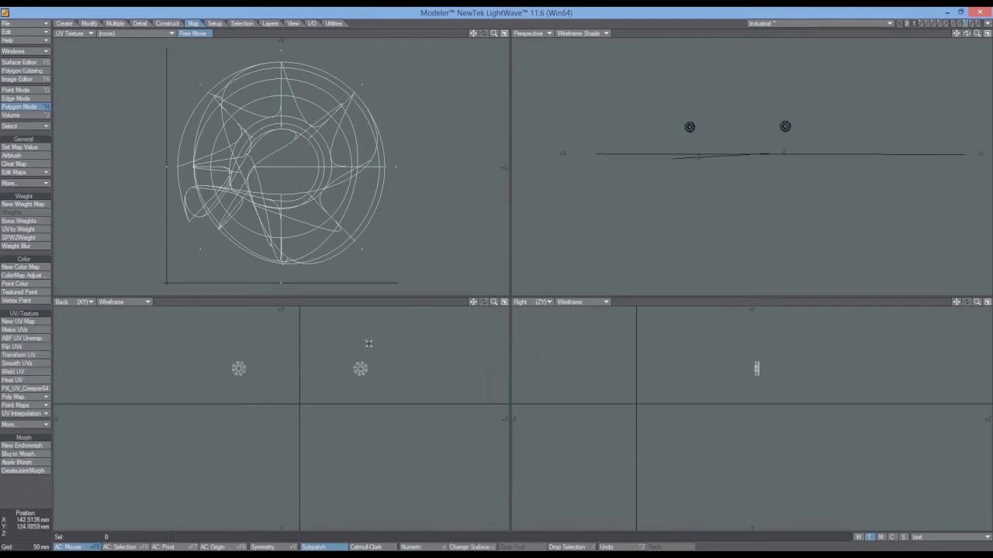
right_drag(372, 370, 358, 341)
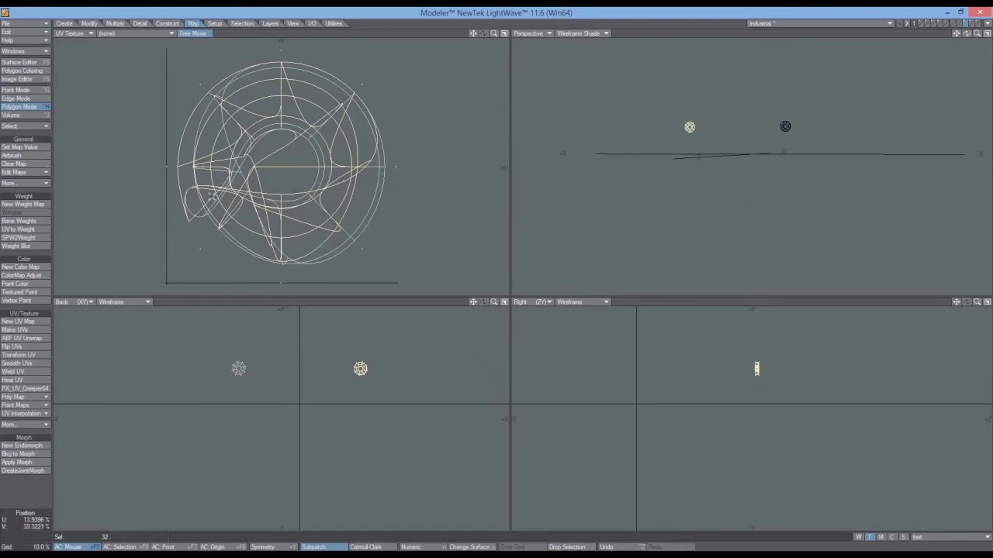
click(34, 484)
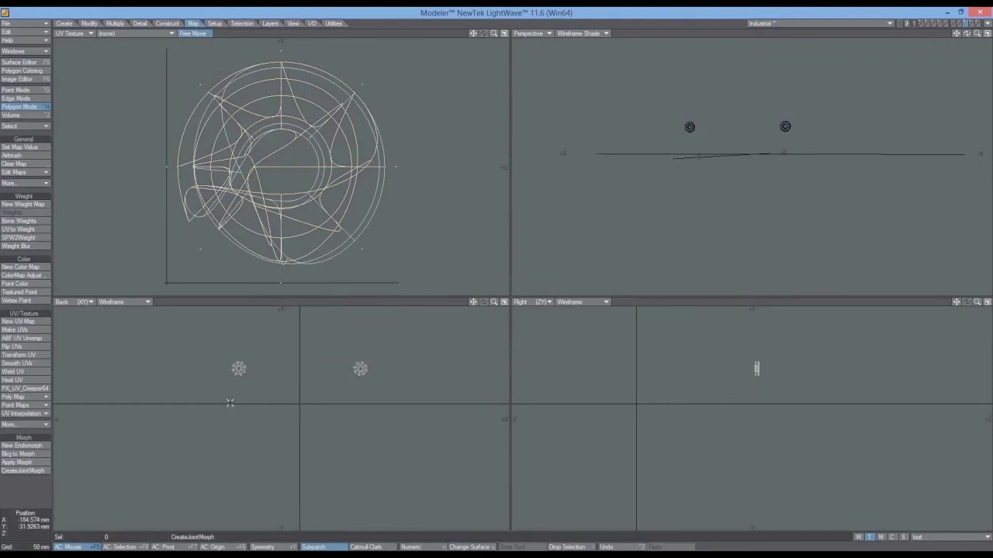
mouse_move(260, 337)
right_down()
mouse_move(207, 357)
mouse_move(226, 337)
right_up()
click(22, 505)
Step: View the full wheel model in perspective, and compare the UVs of the remaining bolts' layer with the two separated bolts' layer
click(934, 24)
mouse_move(977, 34)
mouse_down()
mouse_move(850, 36)
mouse_move(967, 34)
mouse_move(919, 33)
mouse_move(953, 33)
mouse_move(943, 45)
mouse_move(964, 36)
mouse_move(938, 47)
mouse_move(974, 38)
mouse_move(938, 36)
mouse_move(990, 35)
mouse_move(888, 34)
mouse_move(967, 36)
mouse_up()
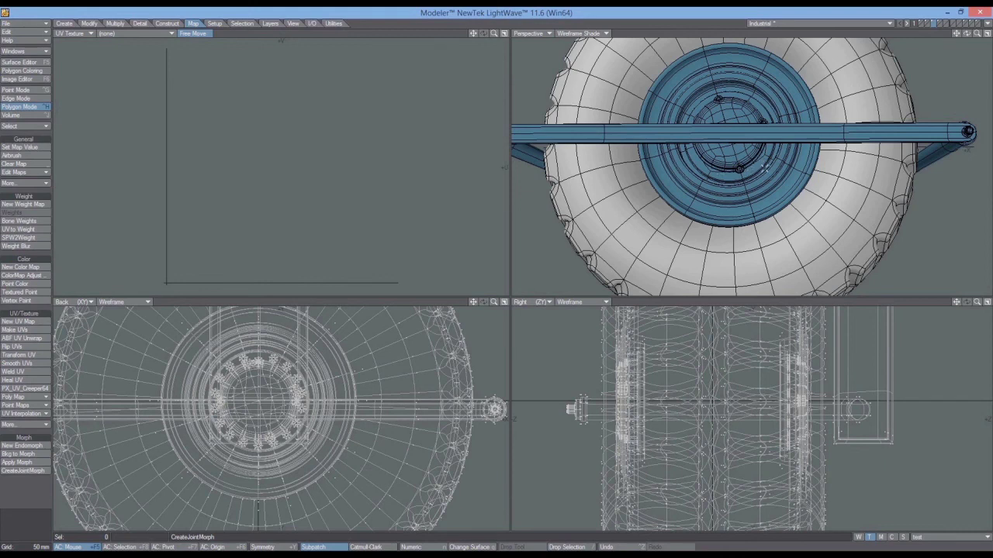
drag(976, 34, 856, 31)
drag(944, 36, 985, 34)
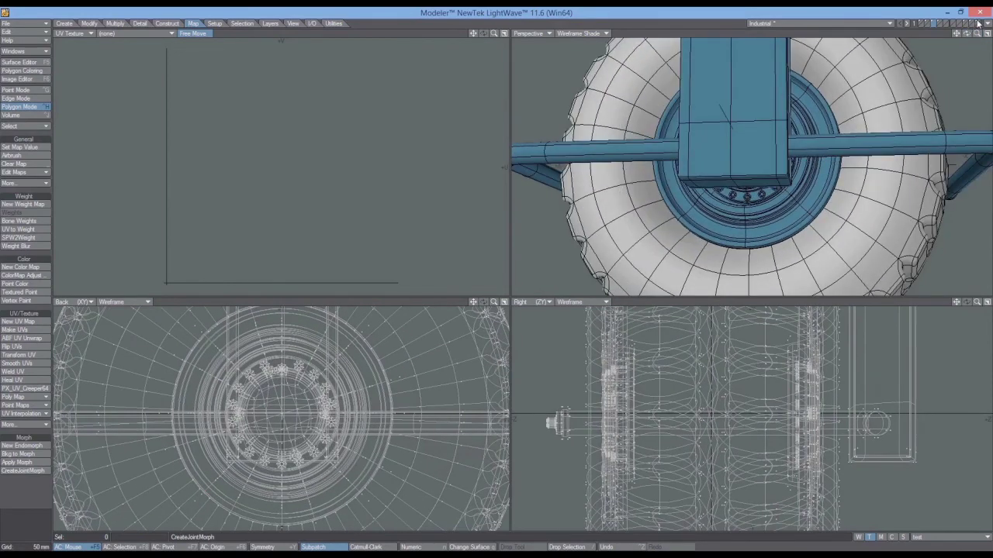
click(979, 24)
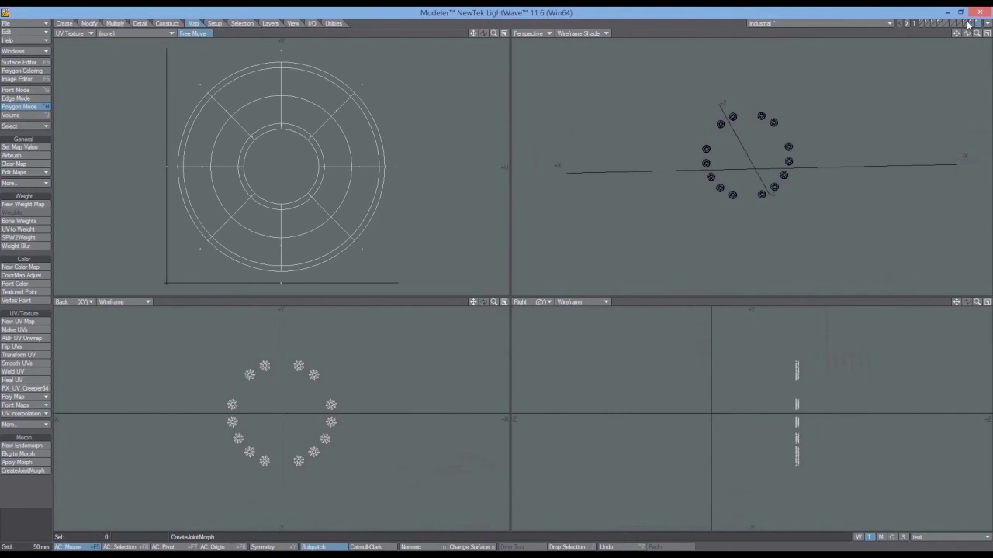
click(968, 23)
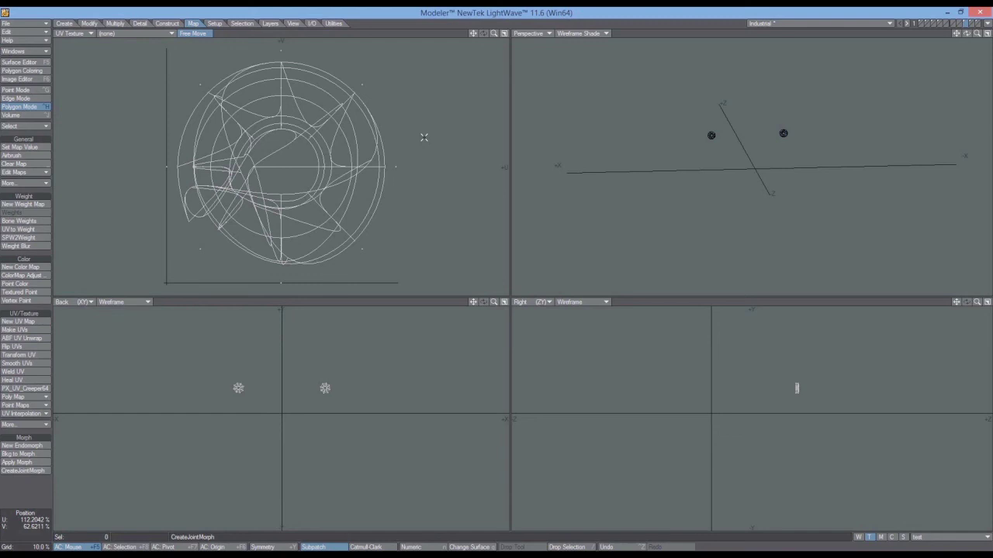
mouse_move(8, 15)
click(21, 425)
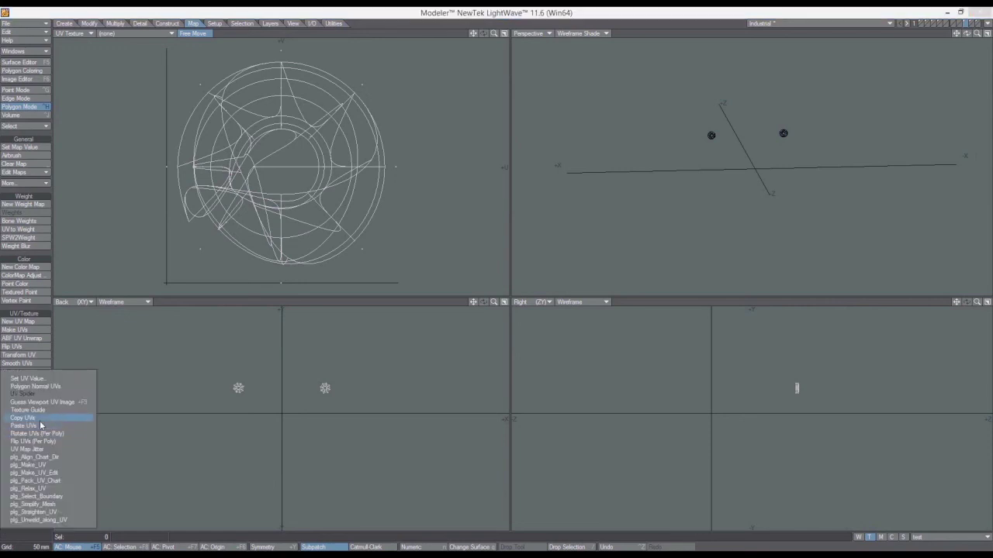
click(135, 397)
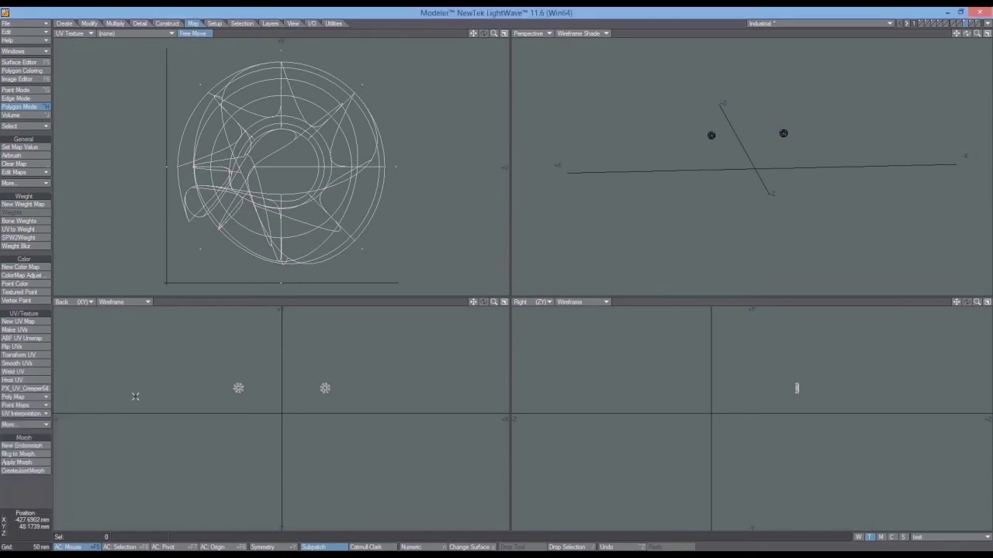